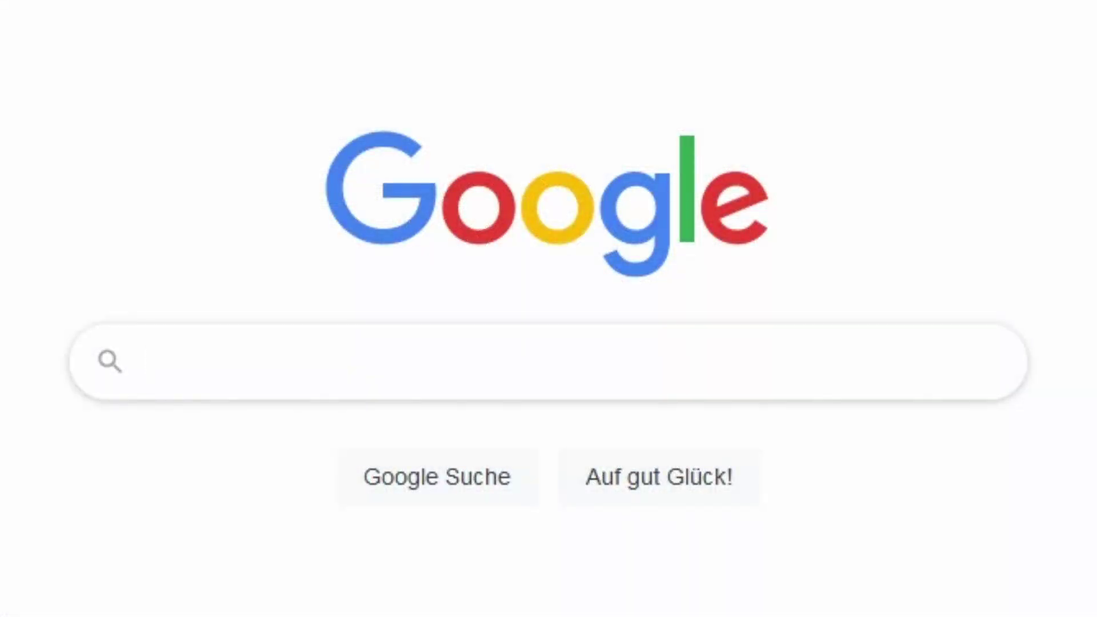
- Search Google for 'wow machinima software'
type("ow machinima softwar")
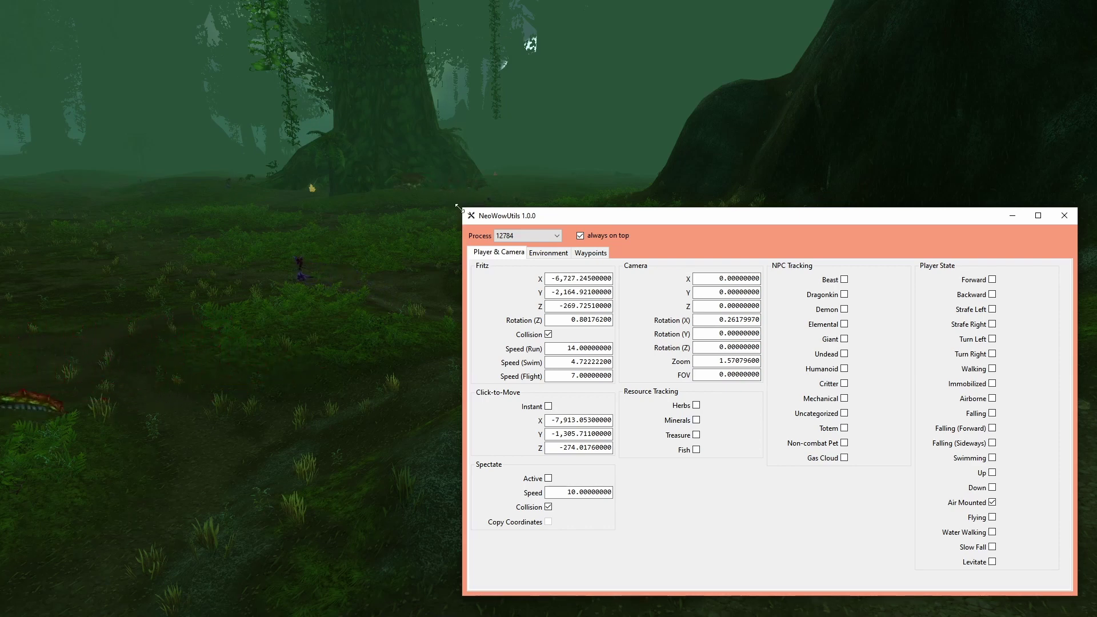
- Drag the tool window's corner toward the screen top, making a tall right-side panel
left_click_drag(459, 207, 764, 12)
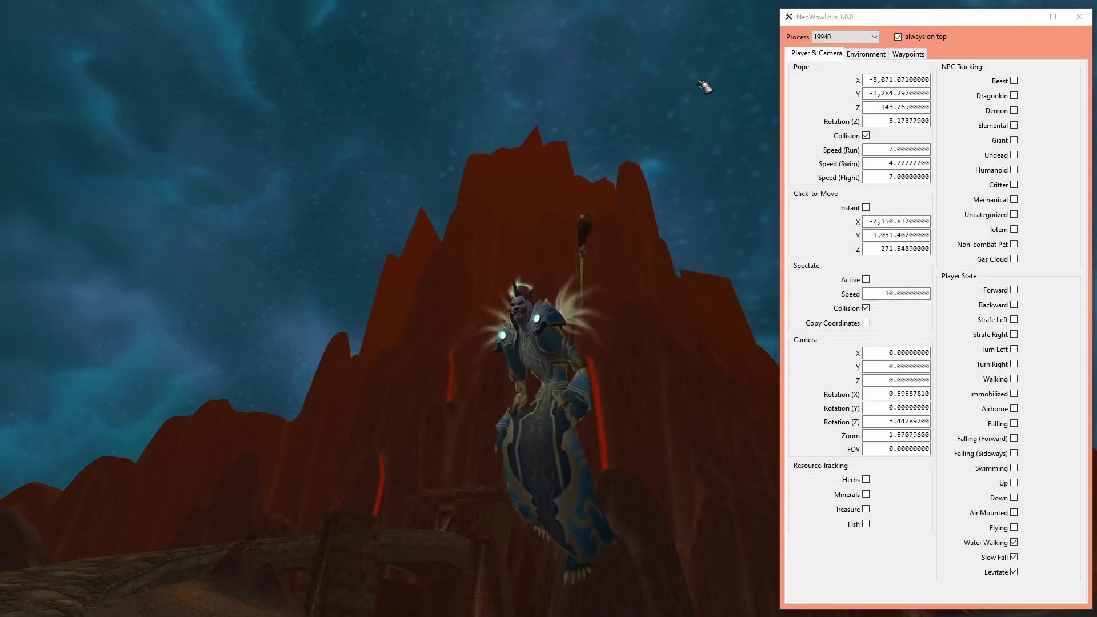
- Attach the tool to game process 9276, then switch back to 19940
left_click(878, 39)
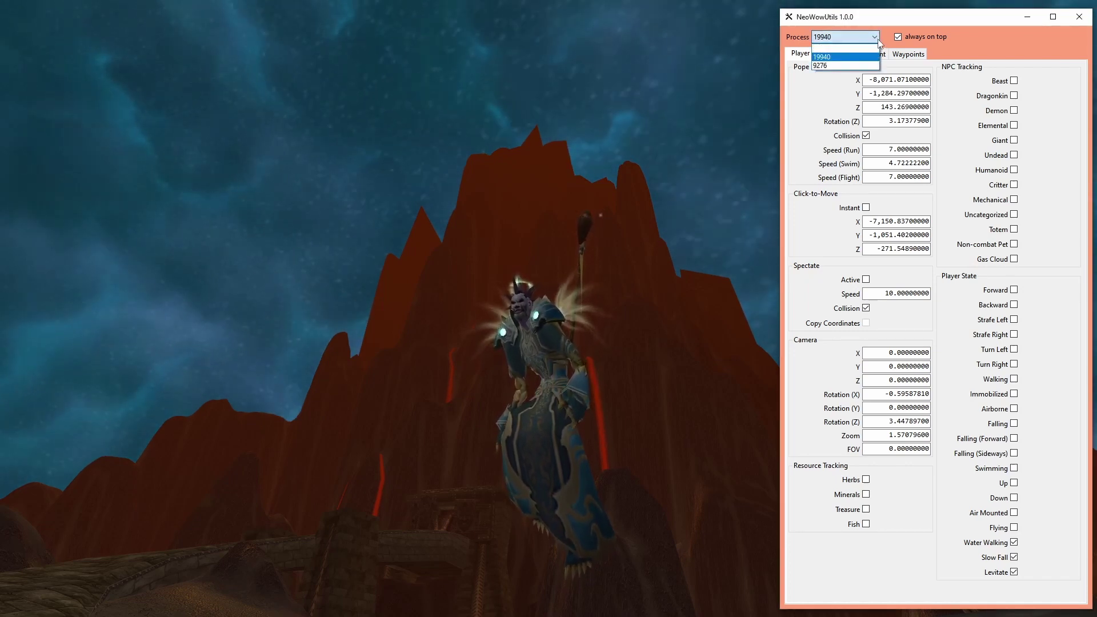
left_click(856, 66)
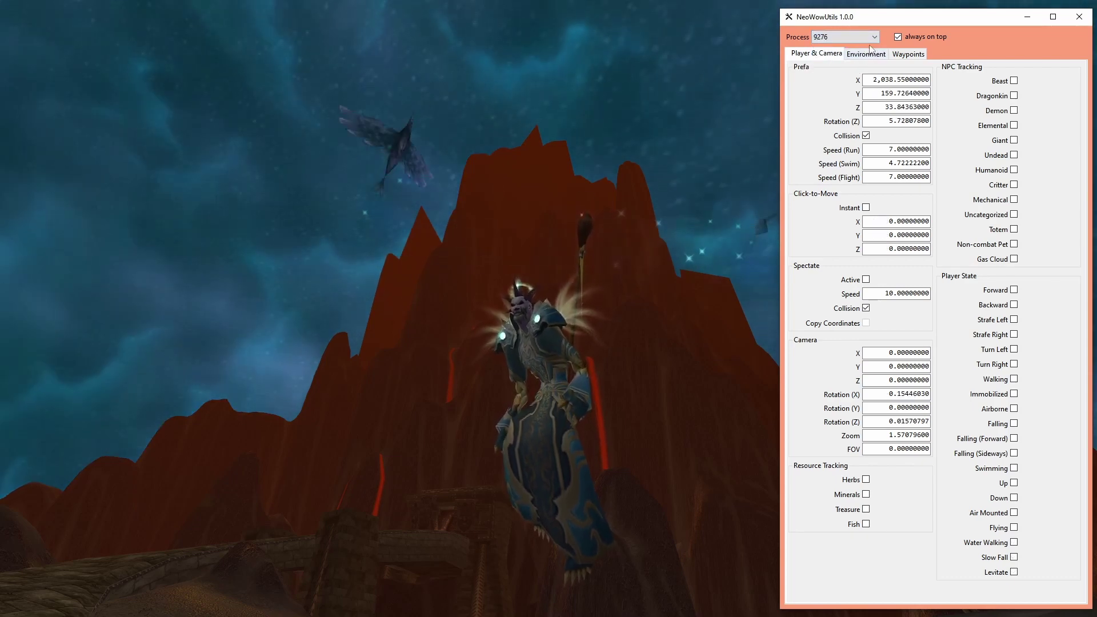
left_click(873, 37)
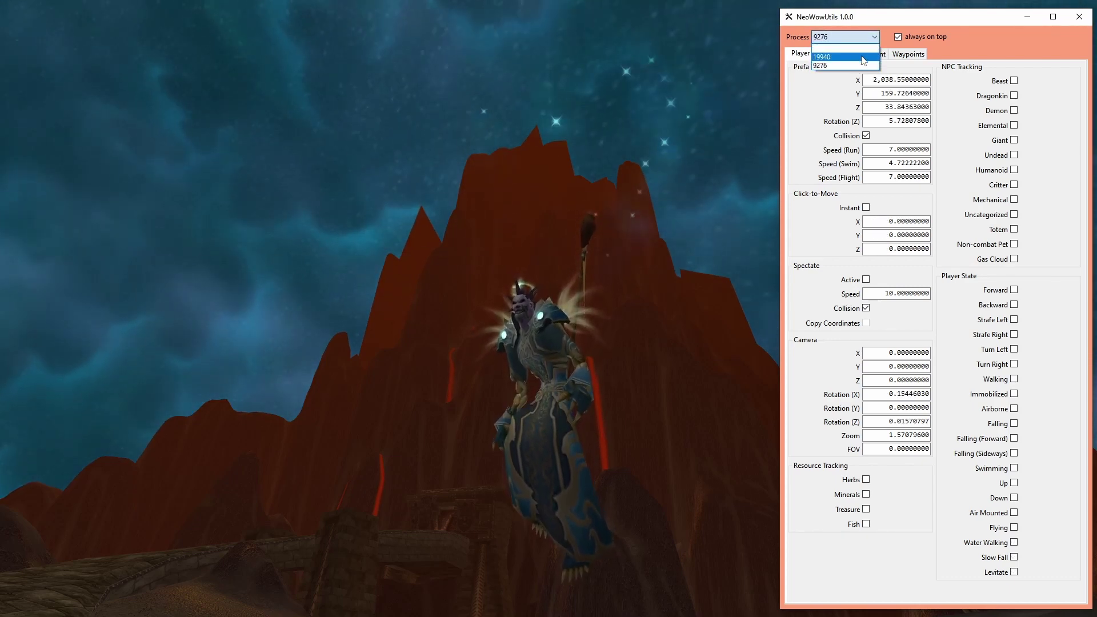
left_click(863, 57)
- Relog in the game and enter the world with the other character
left_click(671, 108)
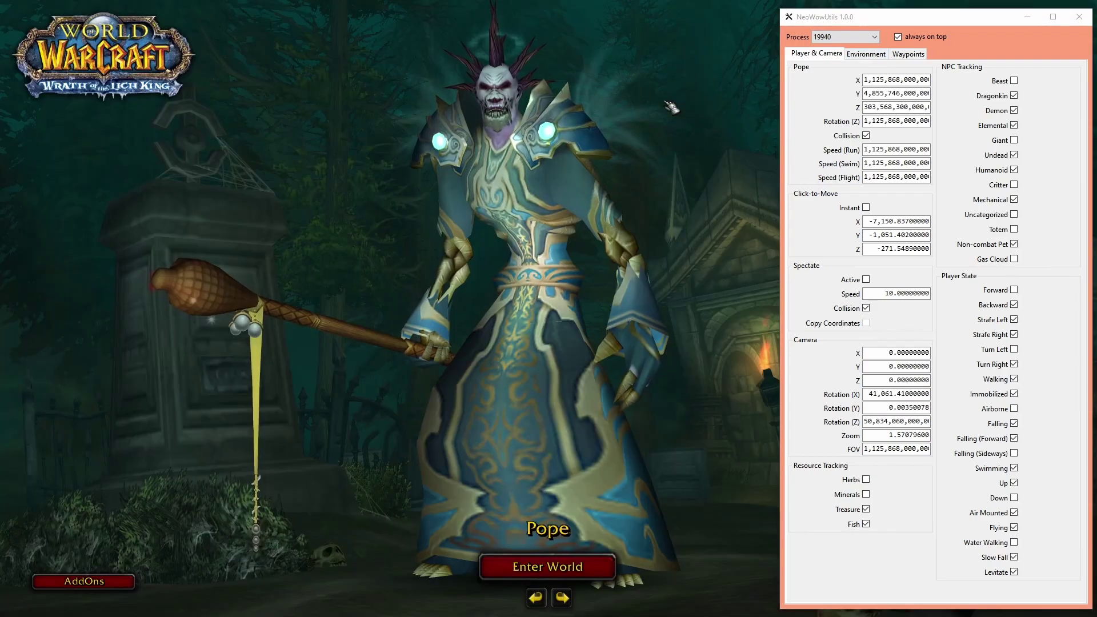
key("Down")
key("Return")
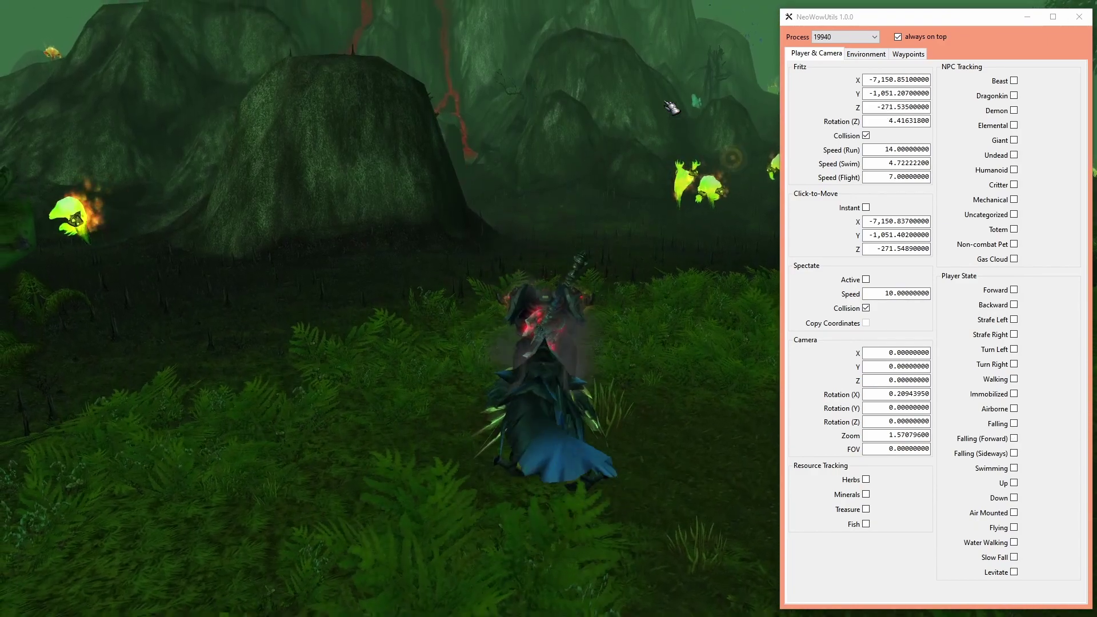
- Orbit the camera around the mounted character to look over the jungle
left_click_drag(602, 208, 577, 221)
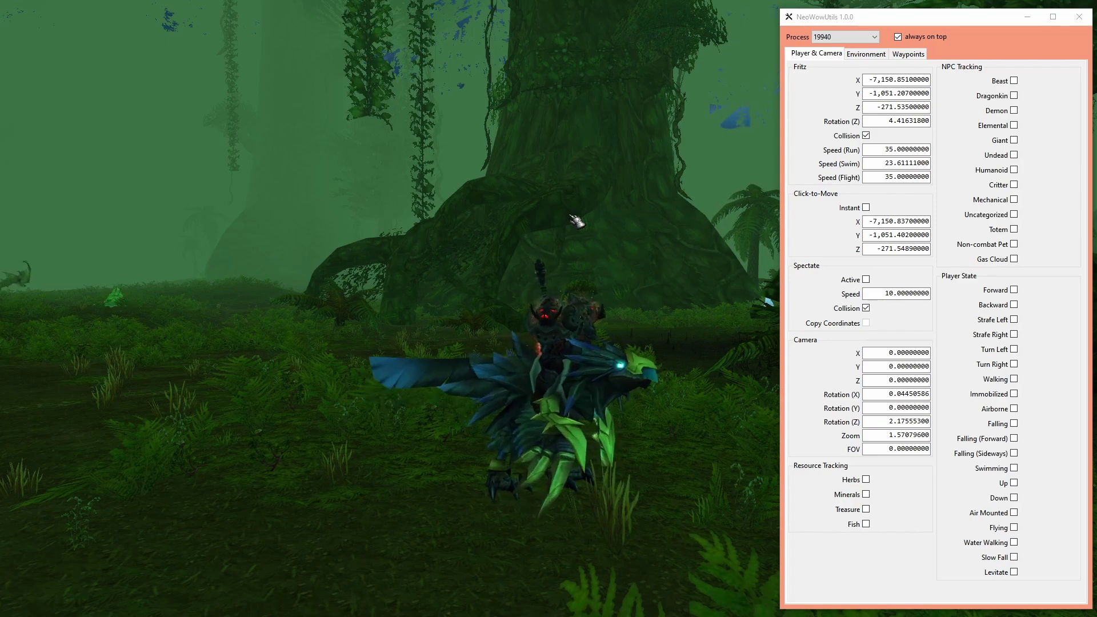
left_click_drag(593, 225, 619, 224)
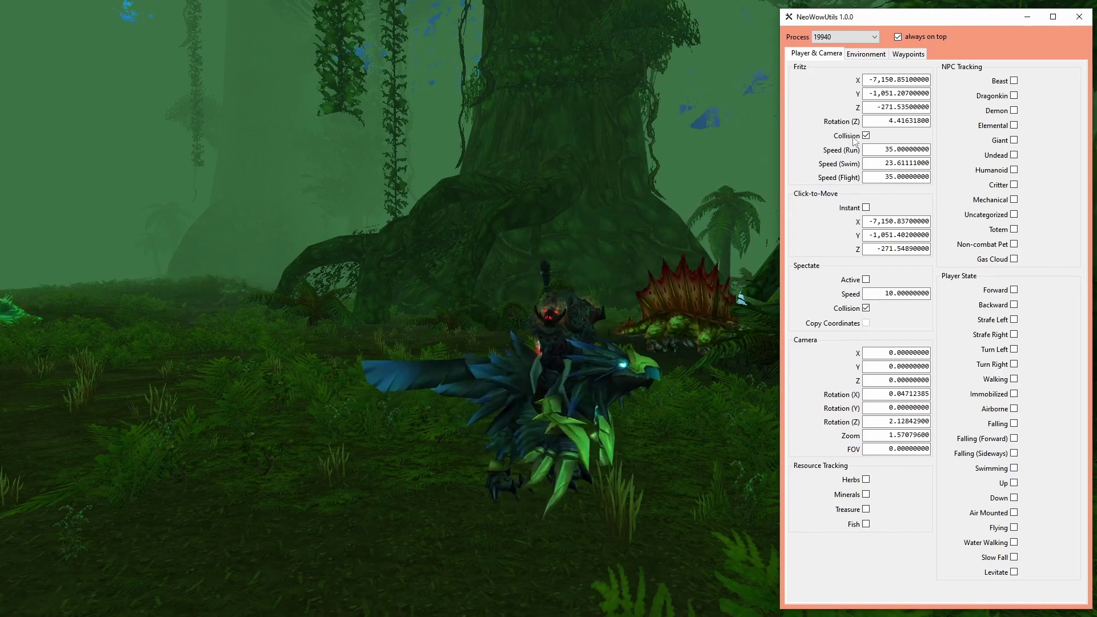
mouse_move(855, 142)
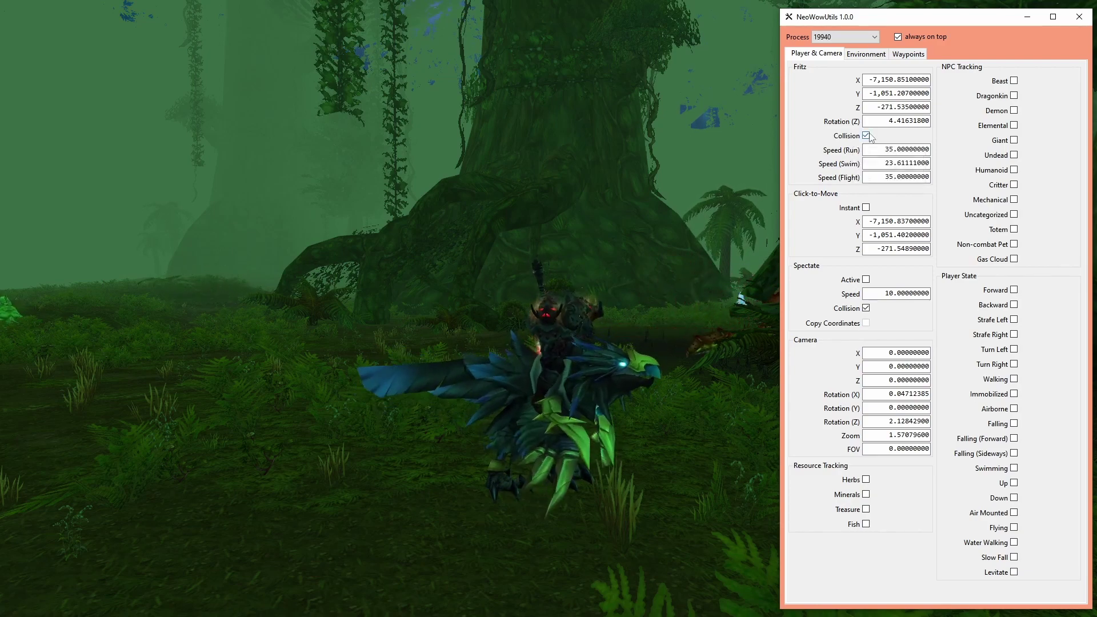
- Fly the mount forward, then re-enable Collision so it lands at run speed 14
left_click_drag(604, 196, 605, 196)
key("w")
key("w")
left_click(865, 135)
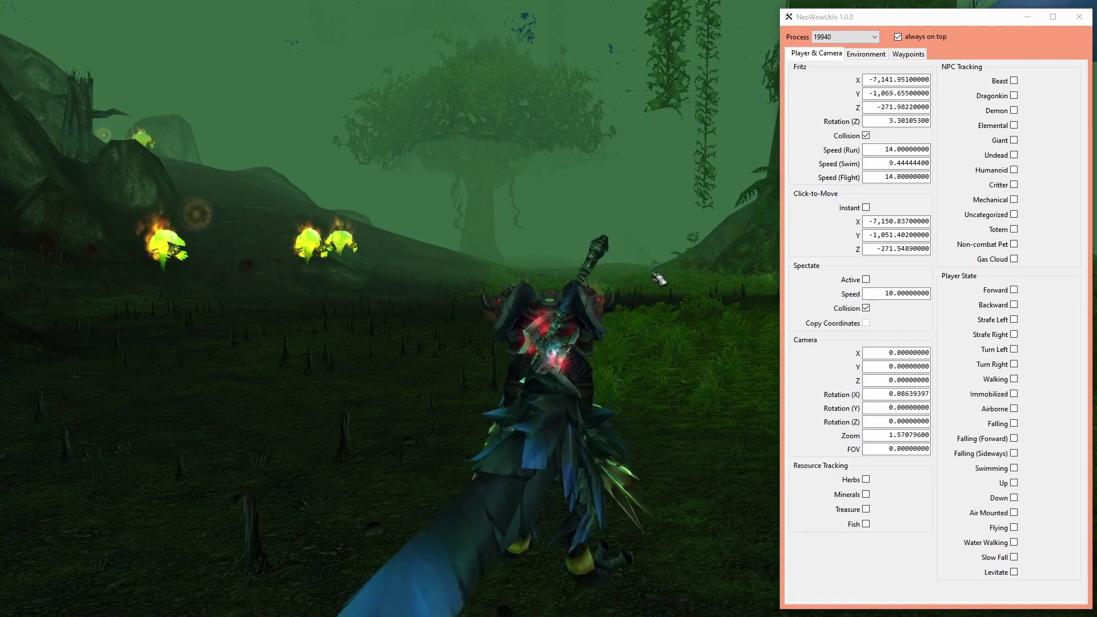
left_click_drag(623, 276, 622, 277)
left_click_drag(416, 330, 416, 331)
- Walk forward, turn around, and enable instant Click-to-Move
key("w")
left_click_drag(409, 396, 409, 396)
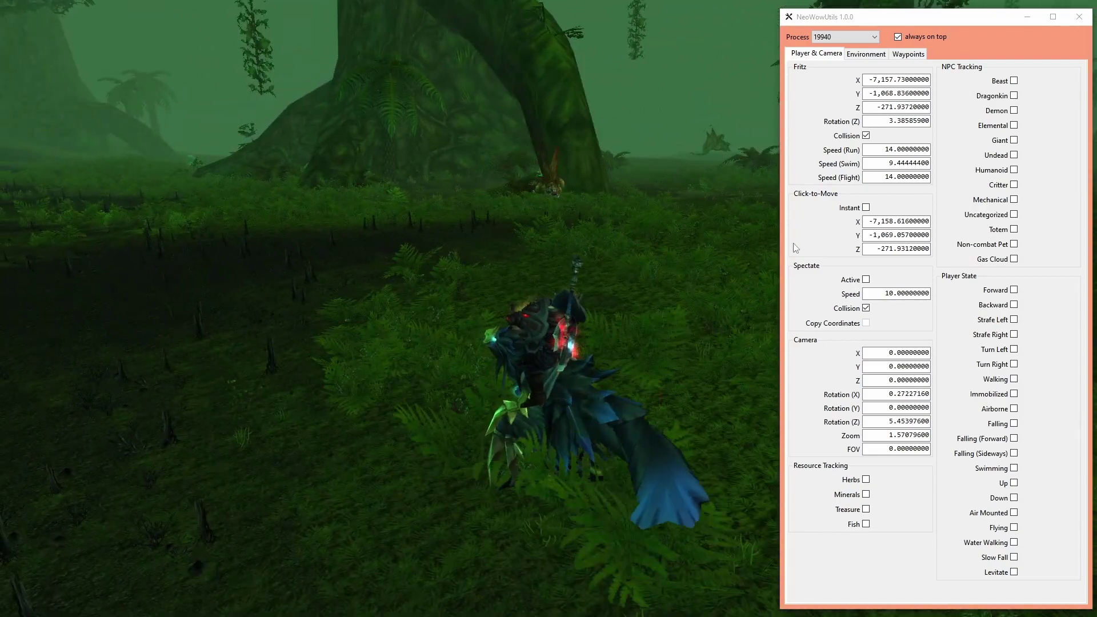
left_click(866, 208)
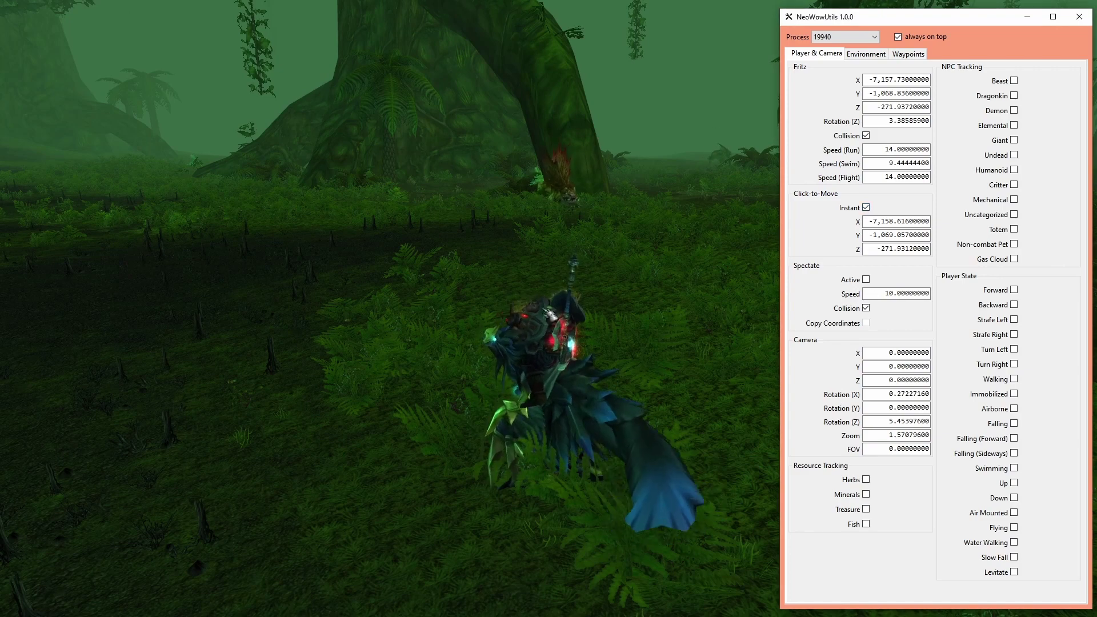
- Teleport through the jungle with three right-clicks, ending on the tree root at Z -256.10
right_click(285, 306)
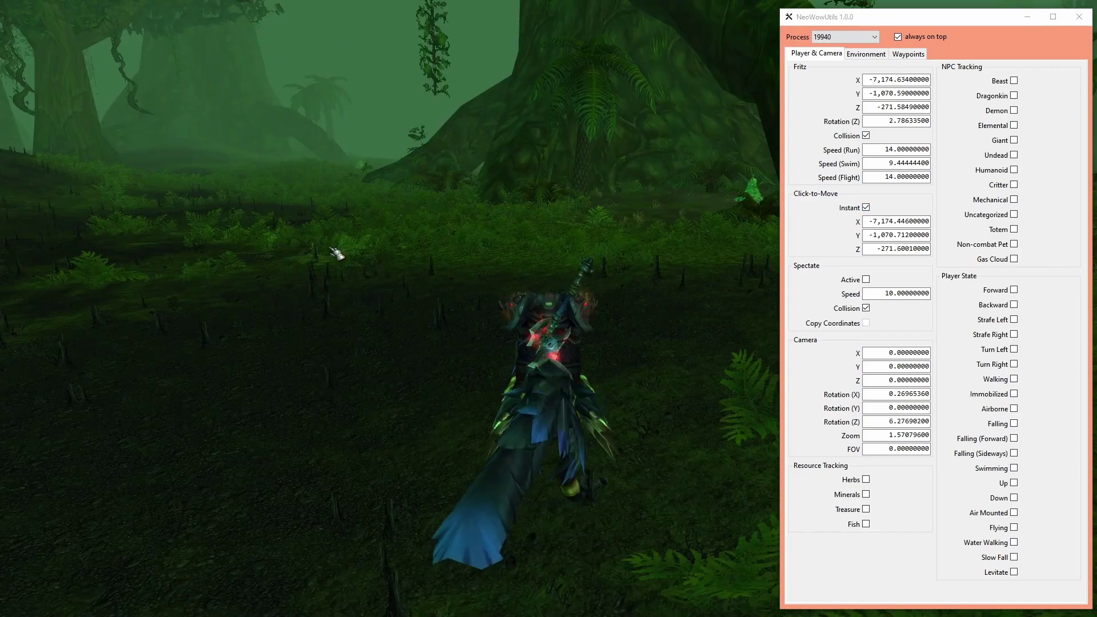
right_click(333, 224)
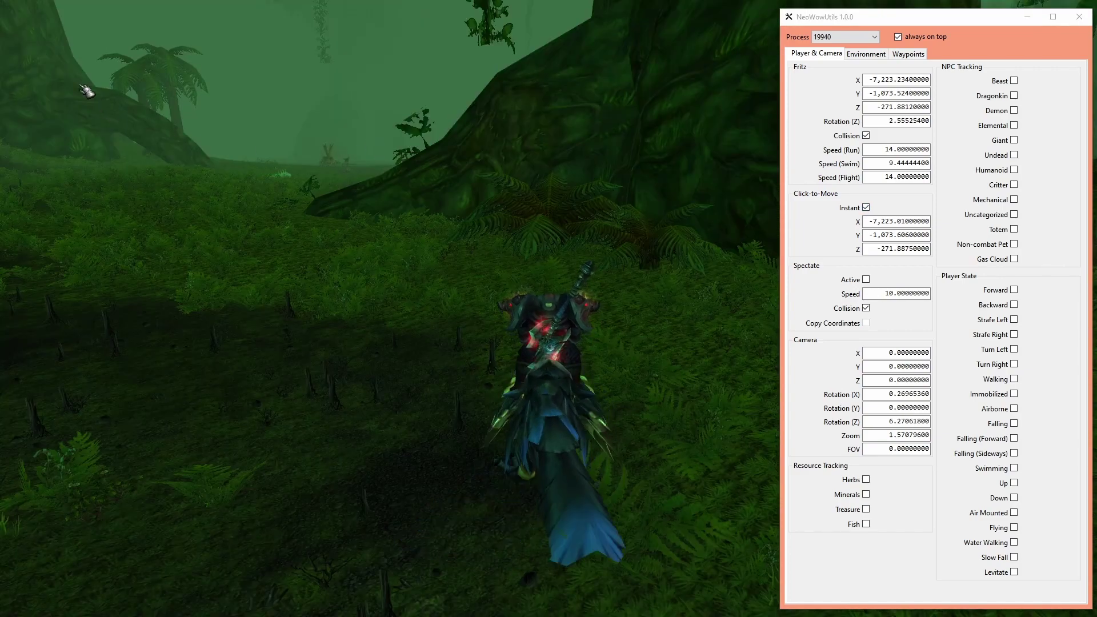
right_click(91, 98)
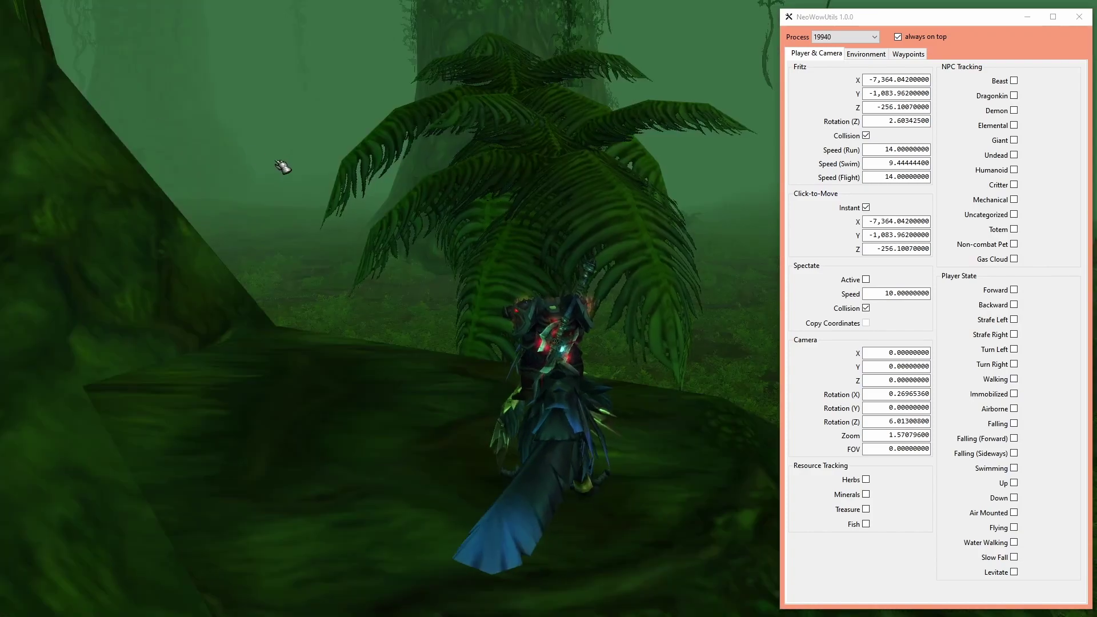
left_click_drag(286, 167, 421, 188)
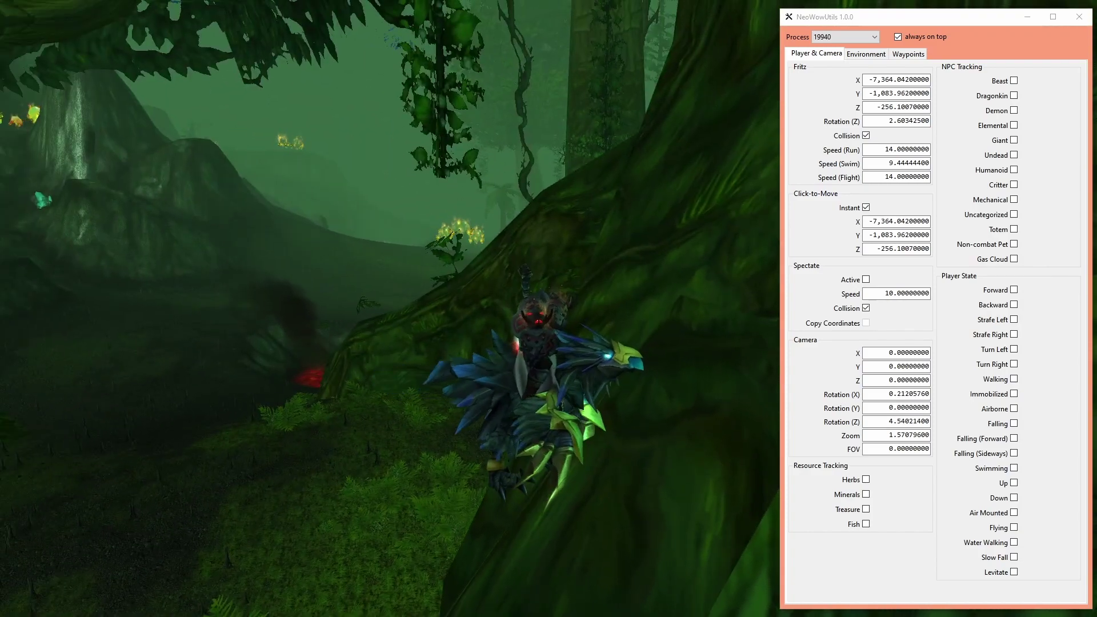
- Disable instant Click-to-Move and fly a free spectate camera over the ground
left_click(866, 207)
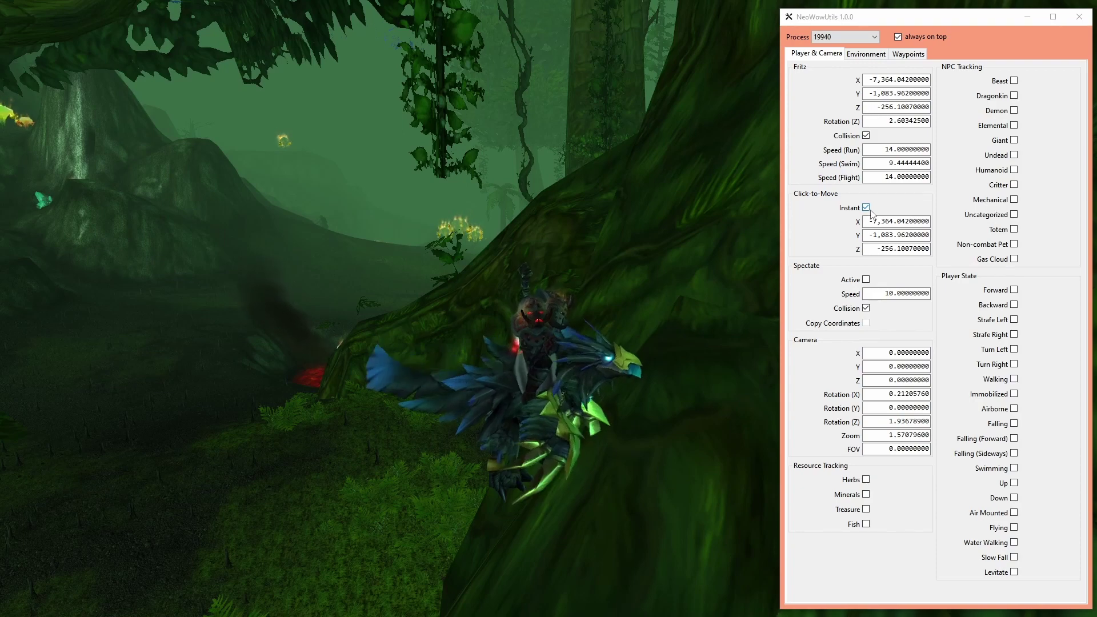
left_click(866, 280)
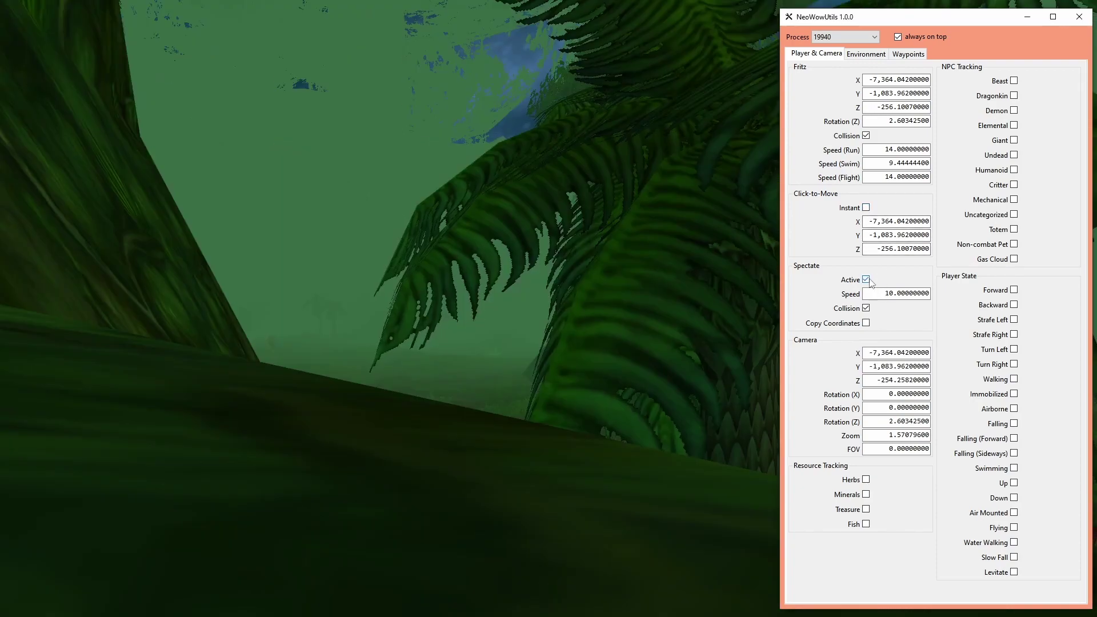
left_click_drag(560, 244, 646, 286)
key("w")
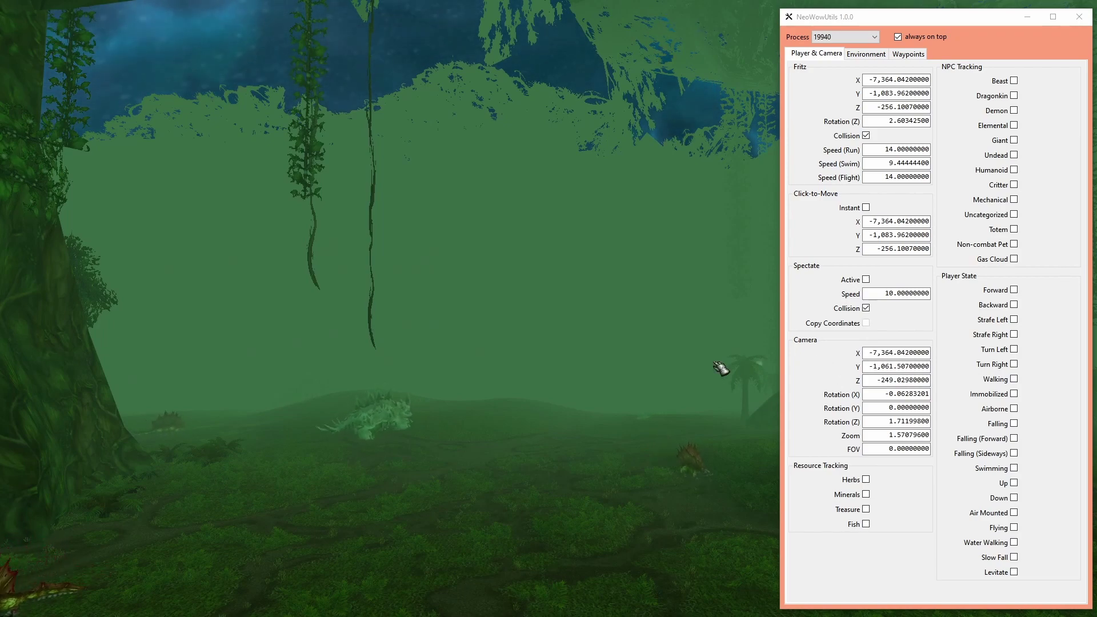
key("Escape")
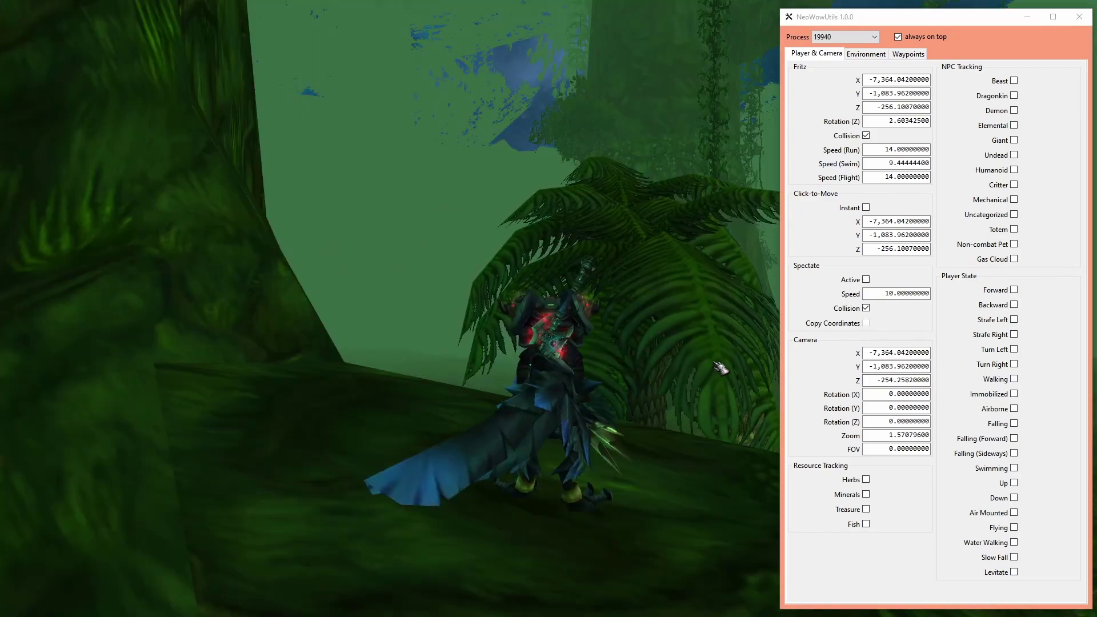
- Re-enter spectate with F1, enable Copy Coordinates while flying, then exit and take off
key("F1")
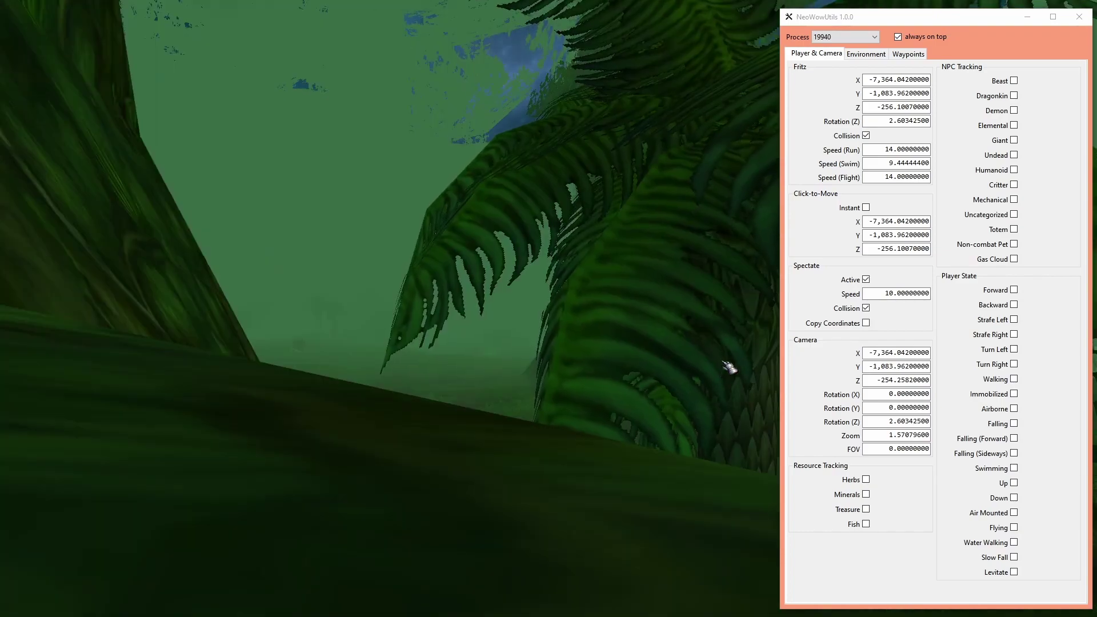
key("w")
left_click_drag(731, 366, 638, 317)
left_click(866, 323)
mouse_move(664, 362)
left_mouse_down()
mouse_move(697, 357)
mouse_move(606, 372)
mouse_move(651, 378)
left_mouse_up()
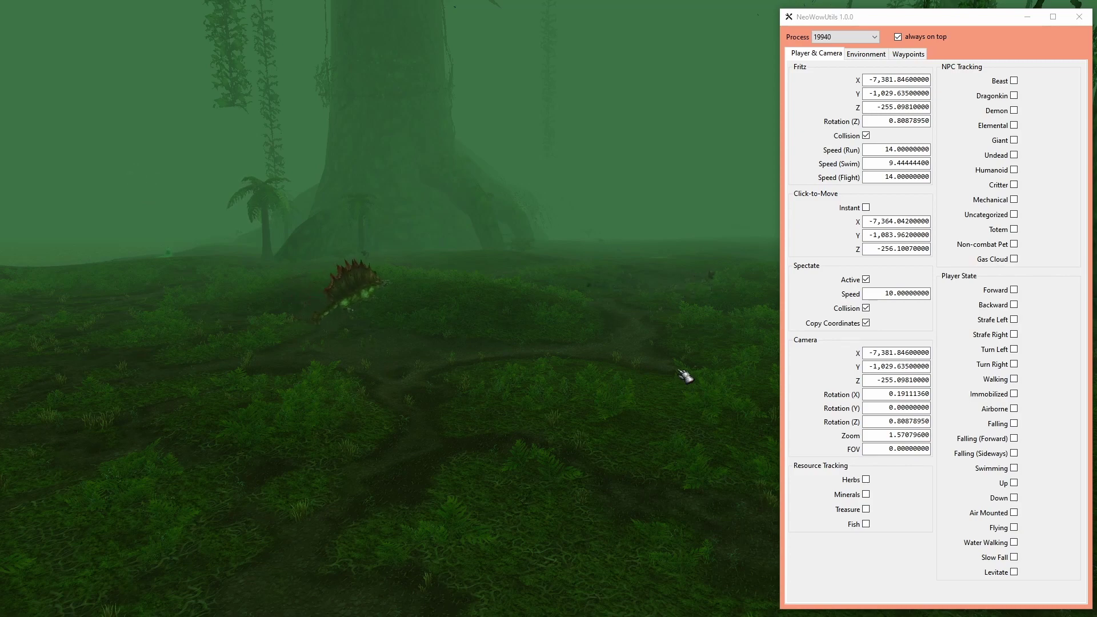
key("Escape")
key("space")
- Turn right while flying and enter 1 in the Camera Rotation (Y) field
key("d")
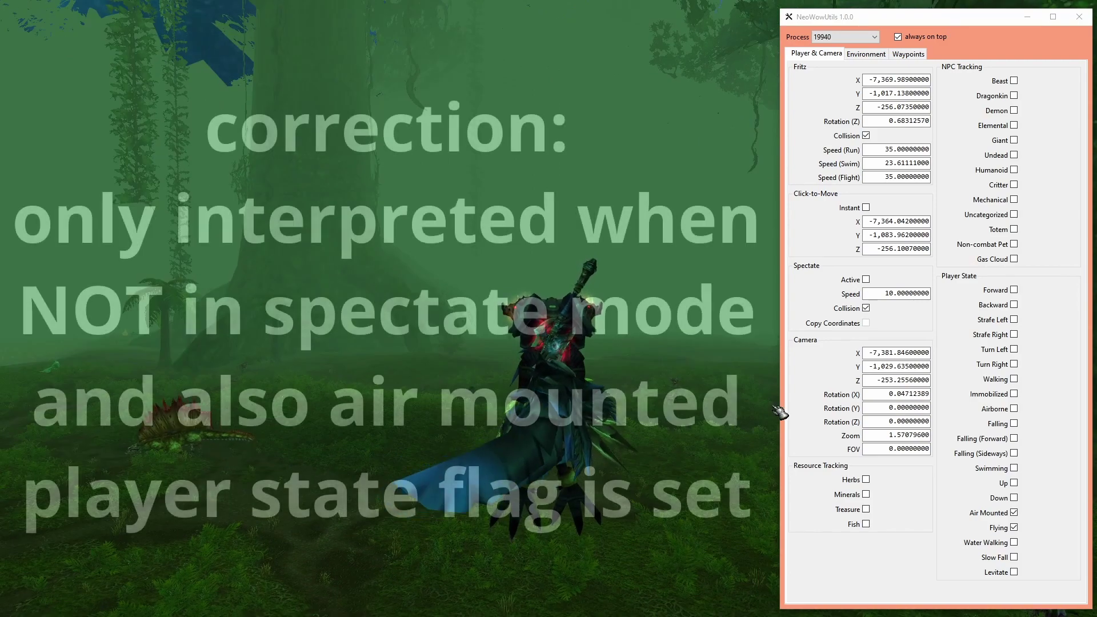
double_click(879, 407)
type("1")
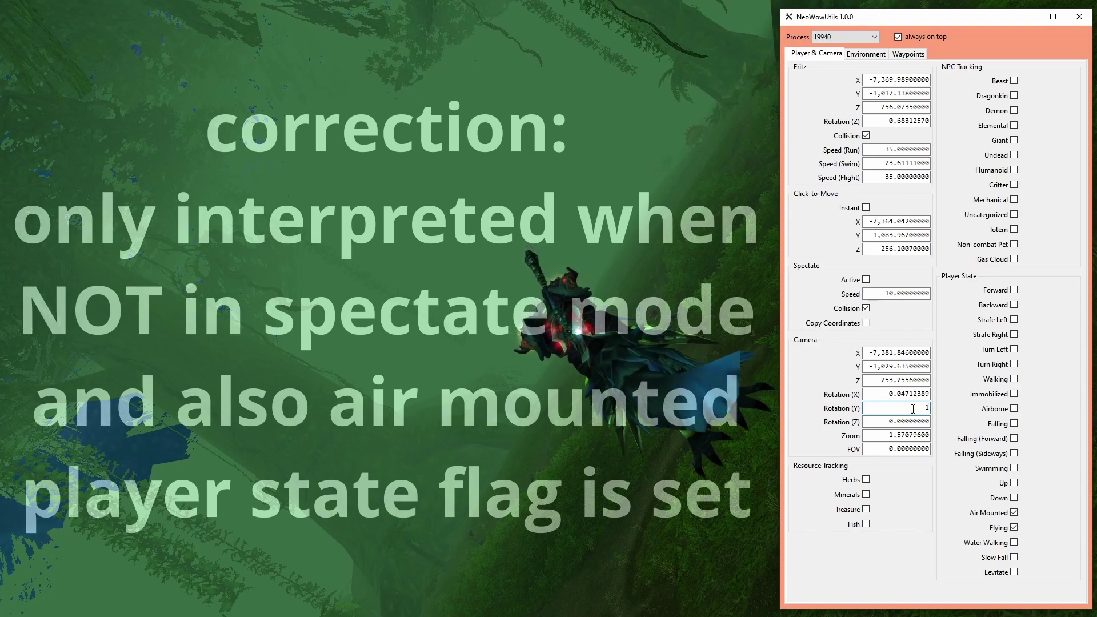
mouse_move(992, 411)
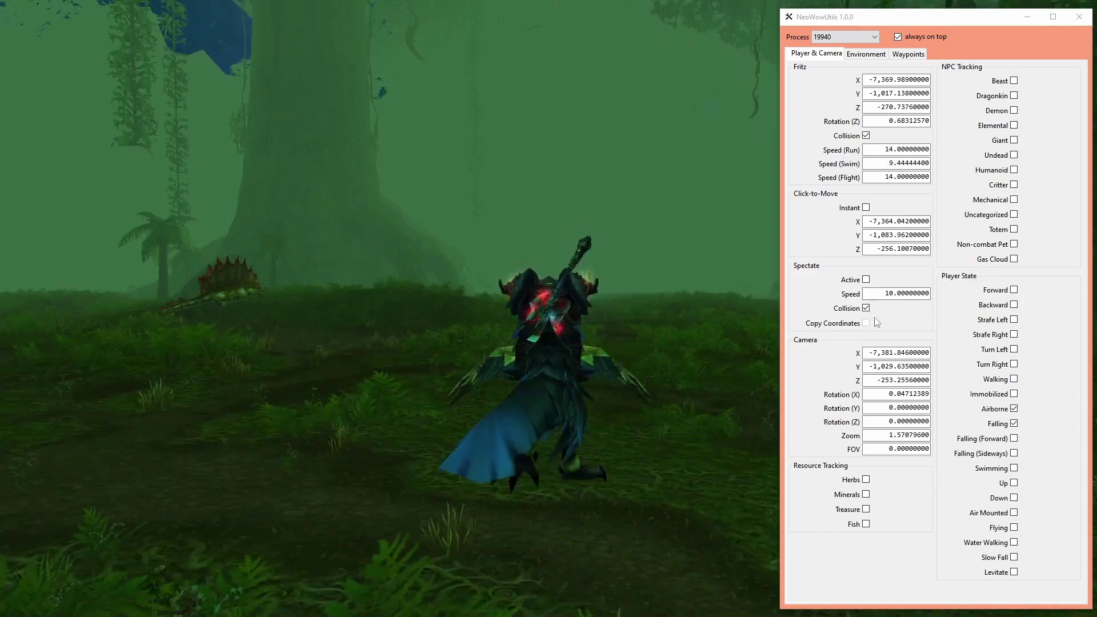
- Drag the tool window's left border outward to widen it
left_click_drag(782, 318, 630, 314)
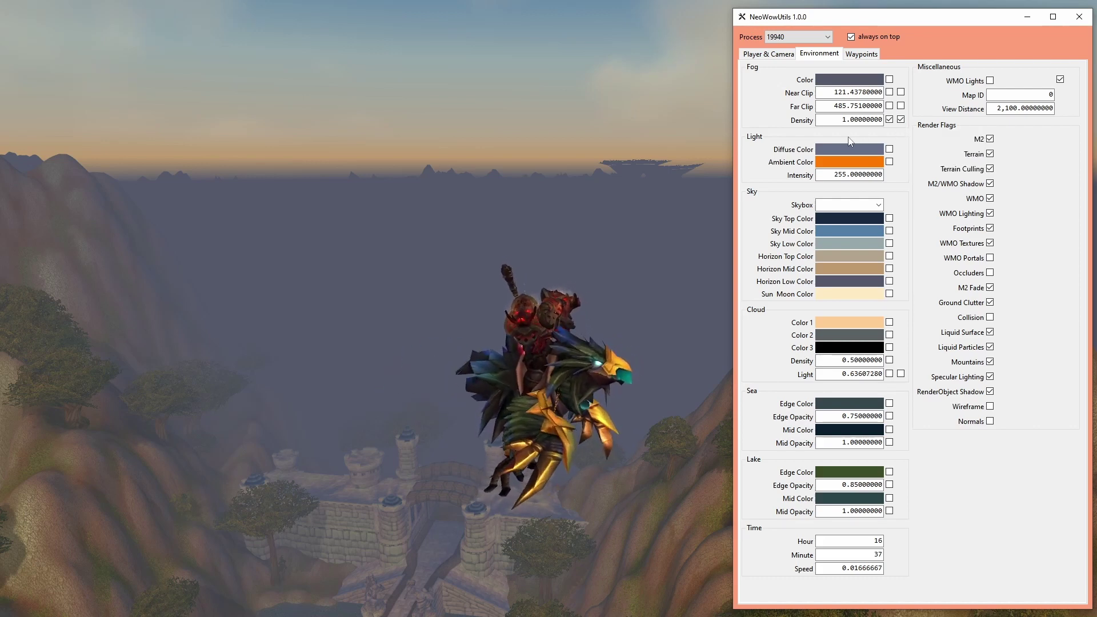
left_click(812, 125)
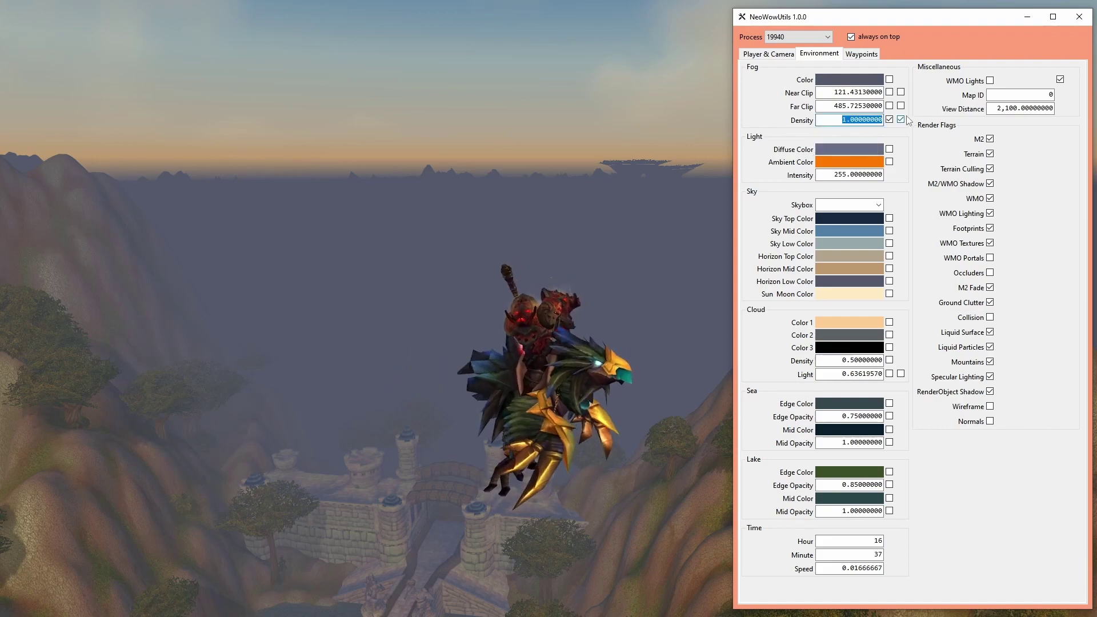
type("0")
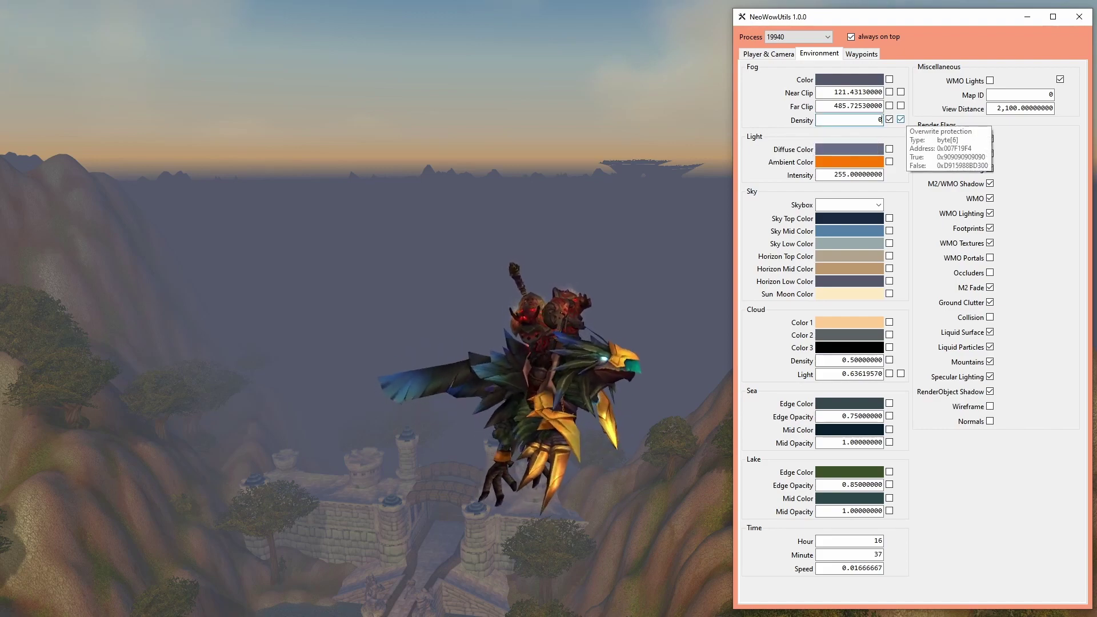
key("Return")
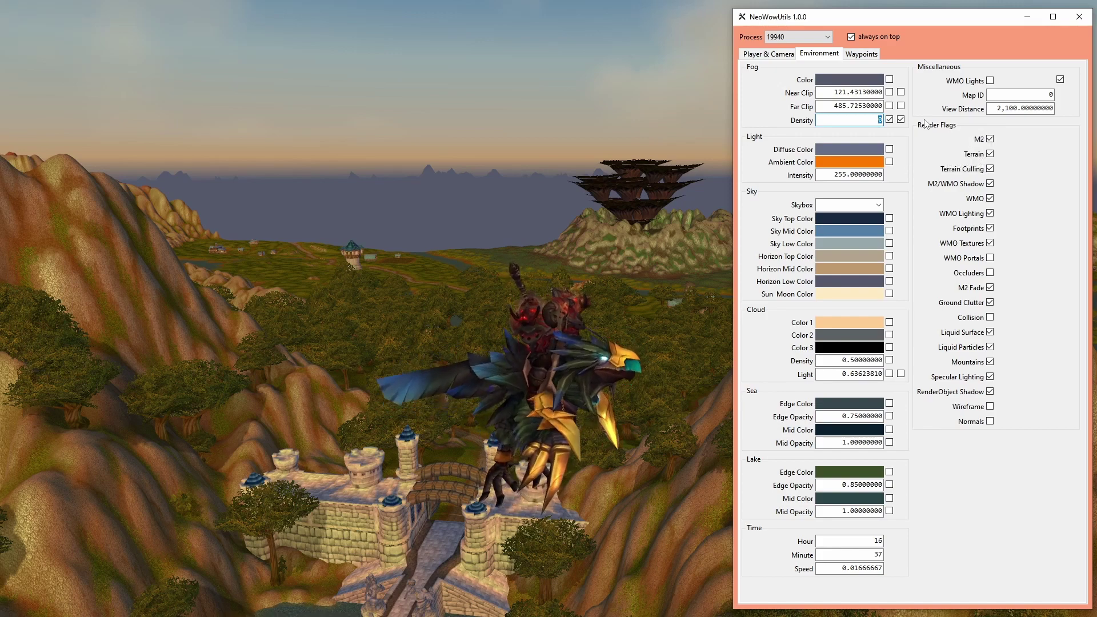
key("Return")
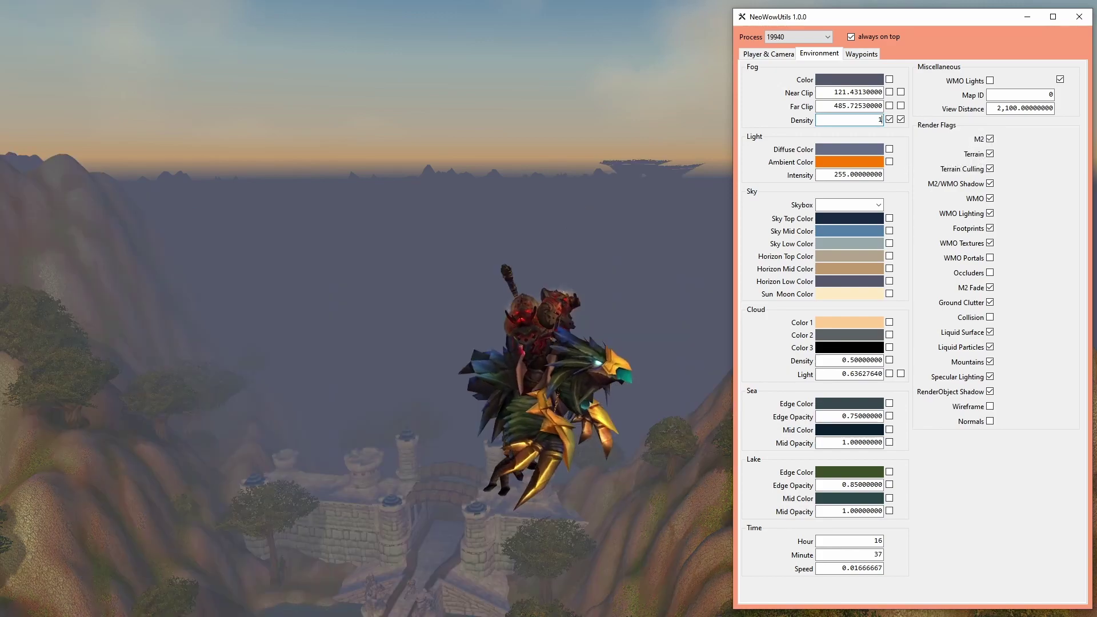
left_click_drag(832, 174, 936, 175)
type("0")
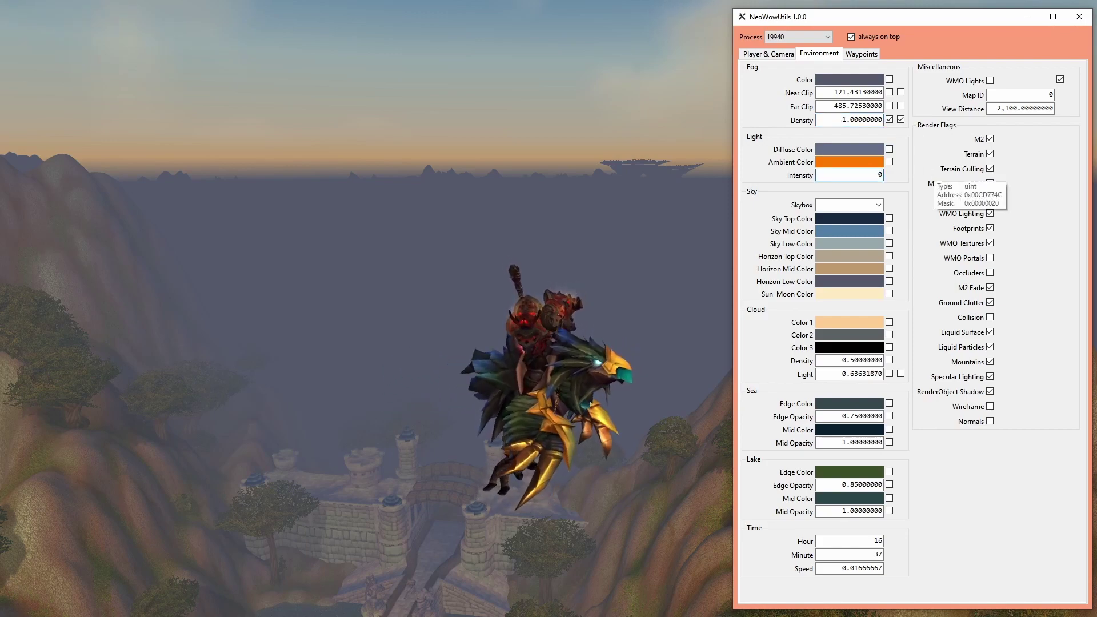
key("Return")
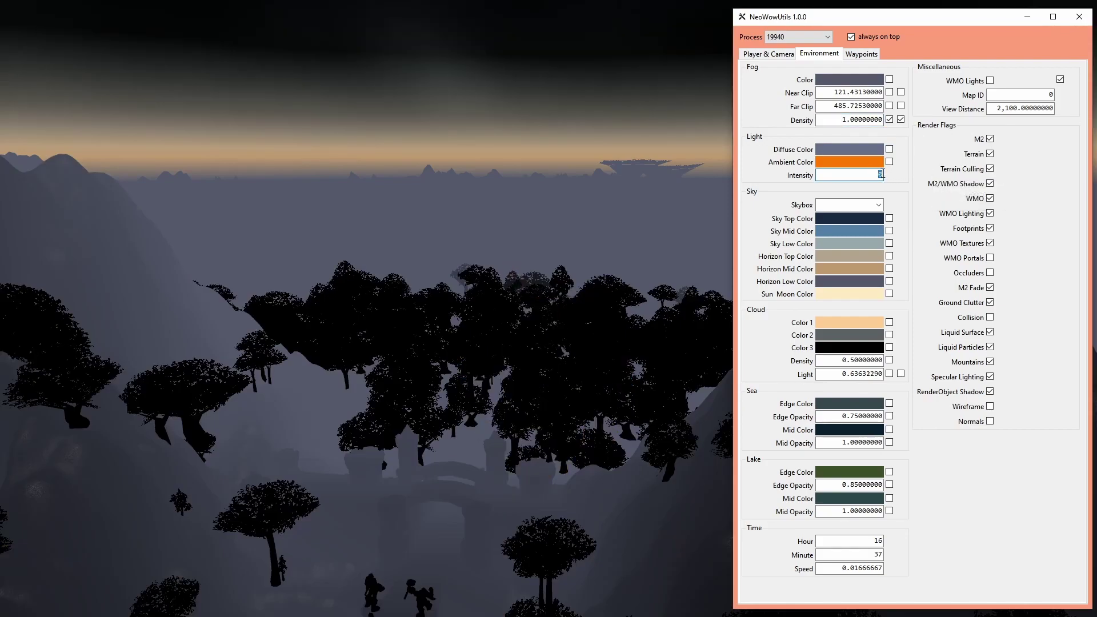
type("255")
key("Return")
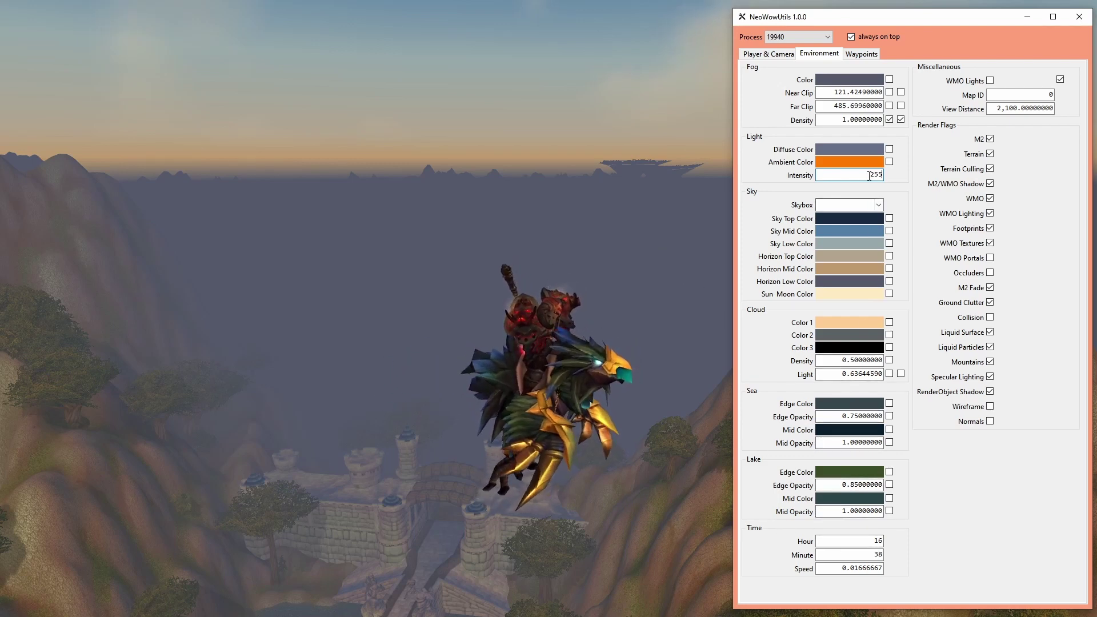
left_click(878, 205)
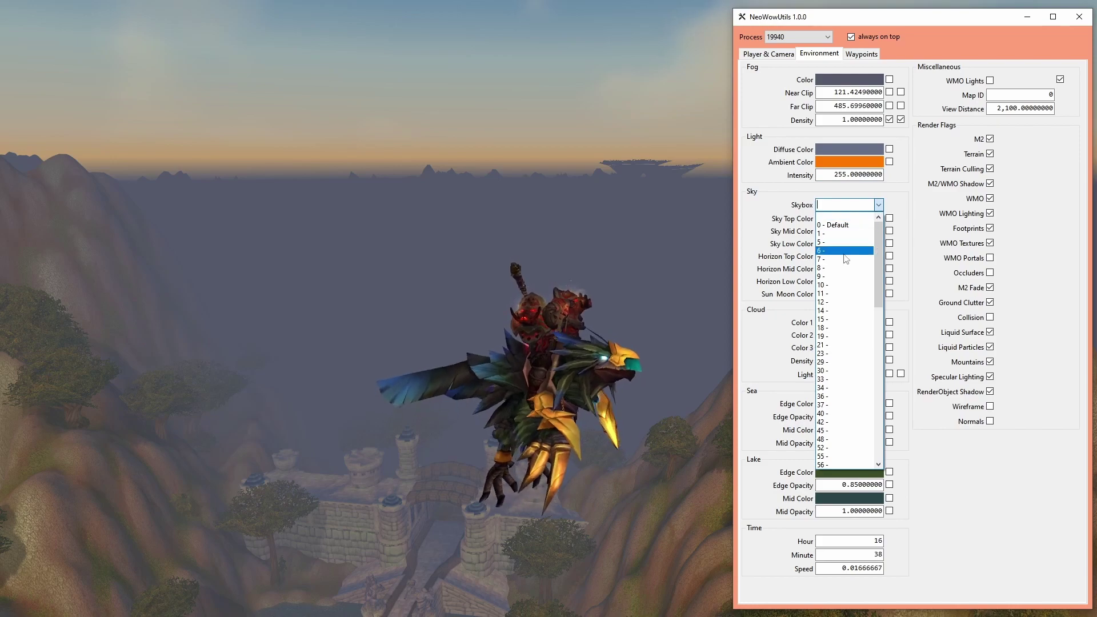
left_click(842, 252)
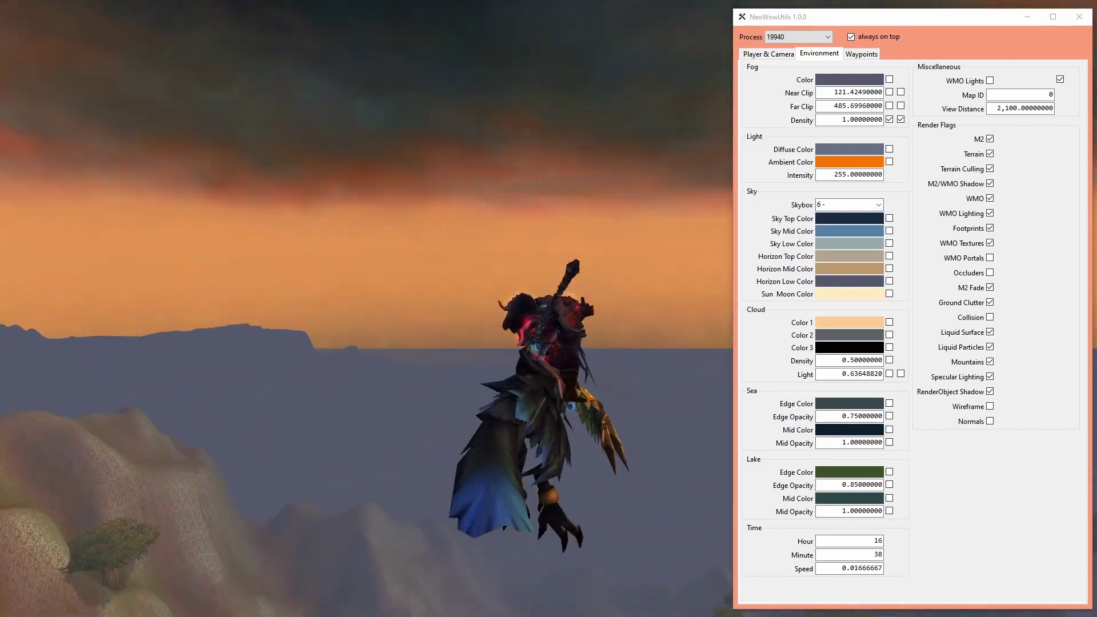
left_click(878, 204)
key("Down")
key("Return")
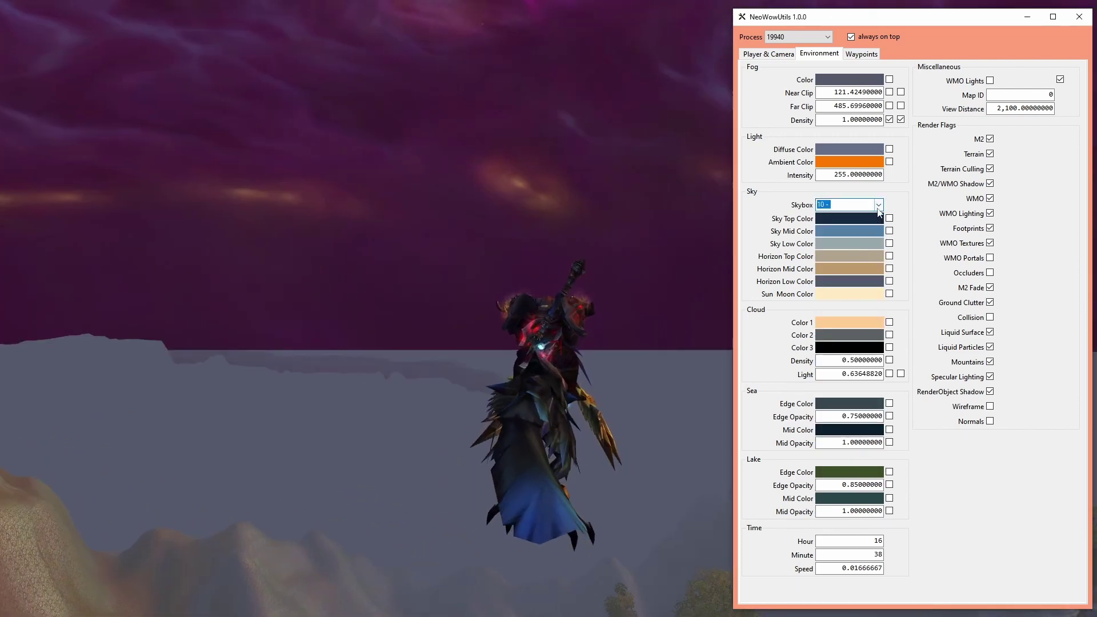
left_click(878, 205)
left_click(880, 218)
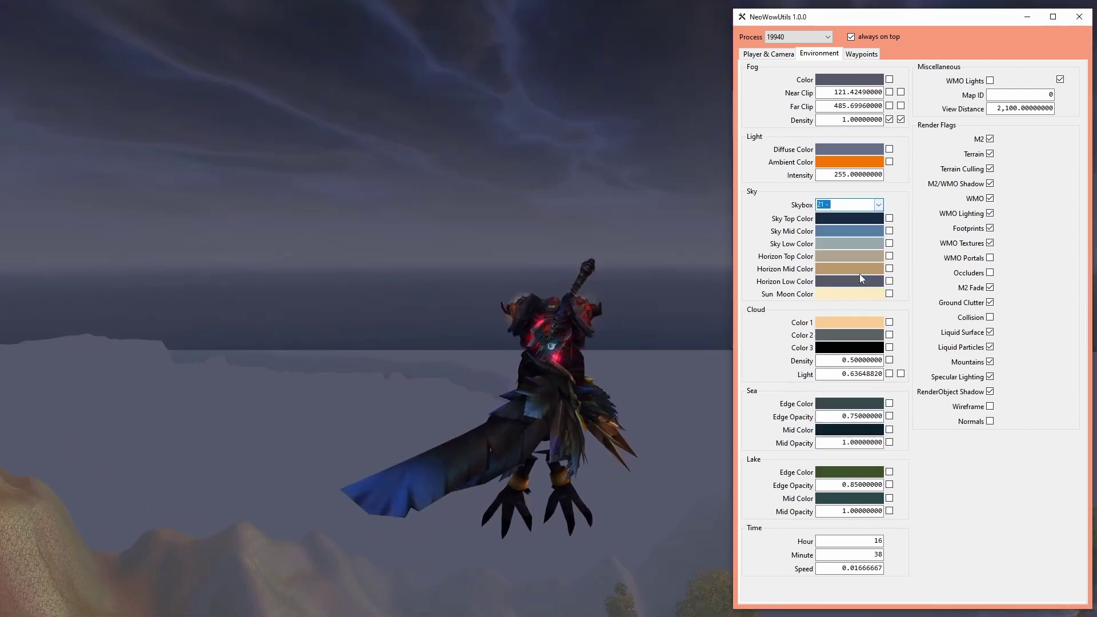
left_click(878, 205)
scroll(865, 241, "up", 5)
left_click(837, 224)
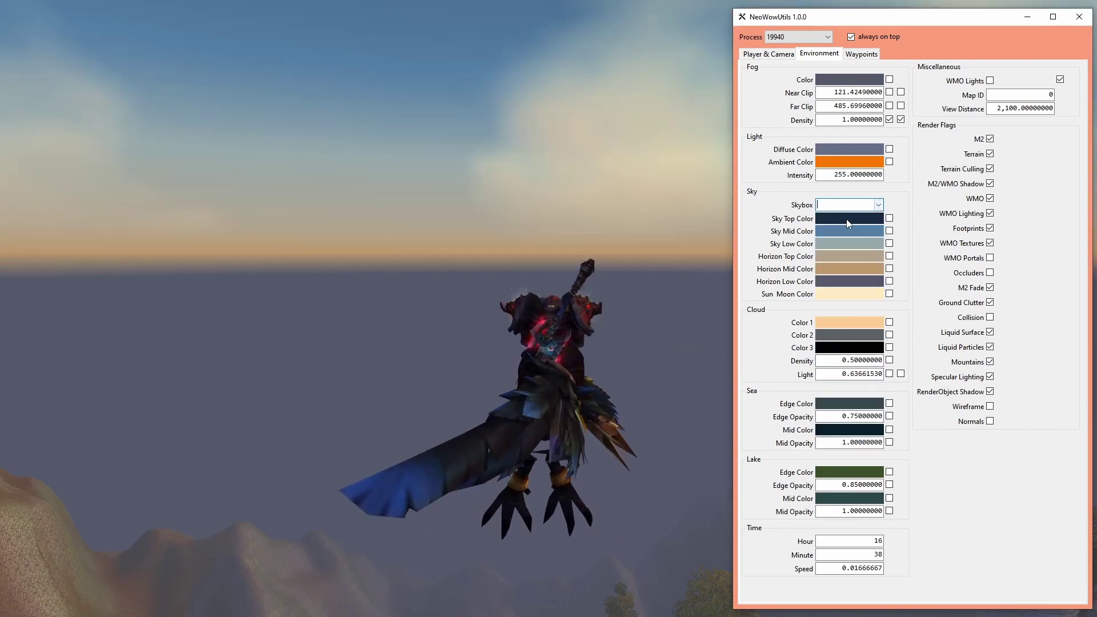
left_click(603, 300)
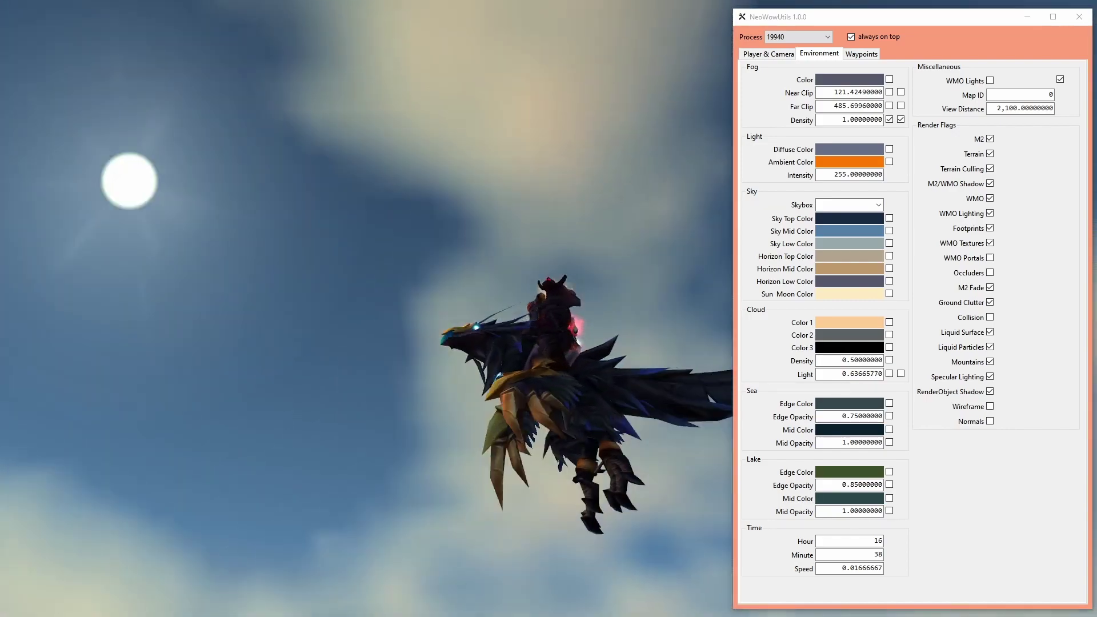
left_click_drag(551, 257, 552, 258)
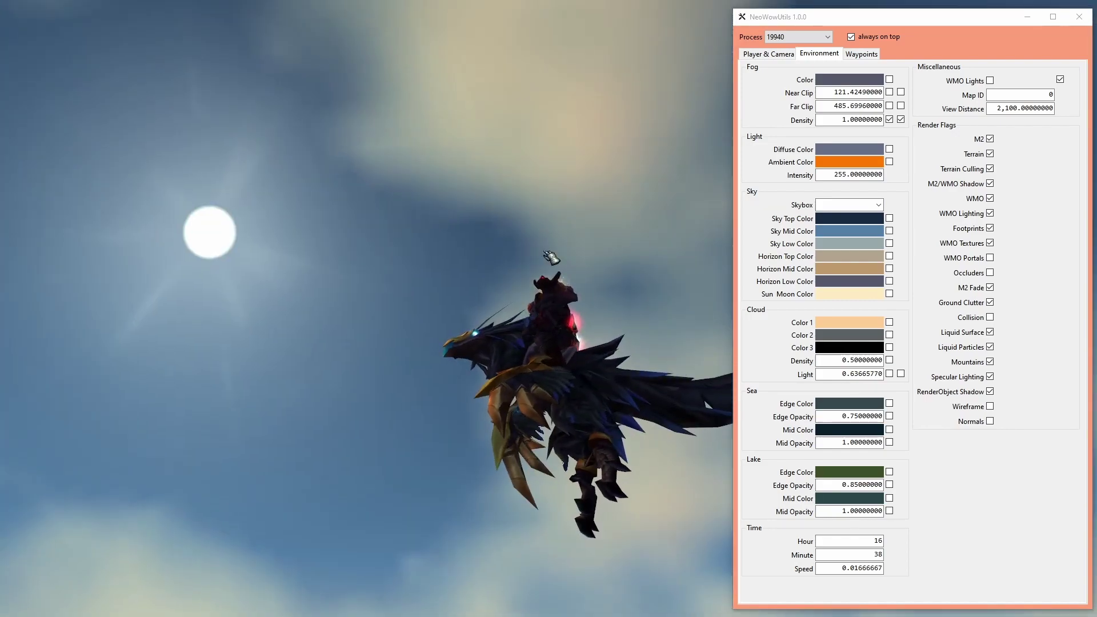
left_click(852, 205)
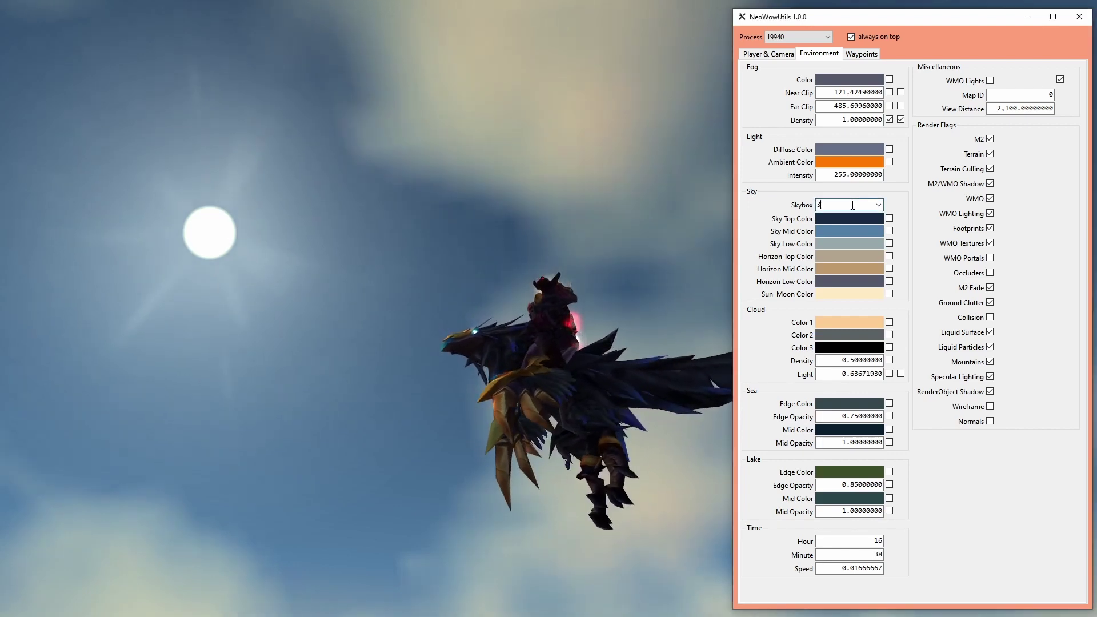
type("3")
key("Return")
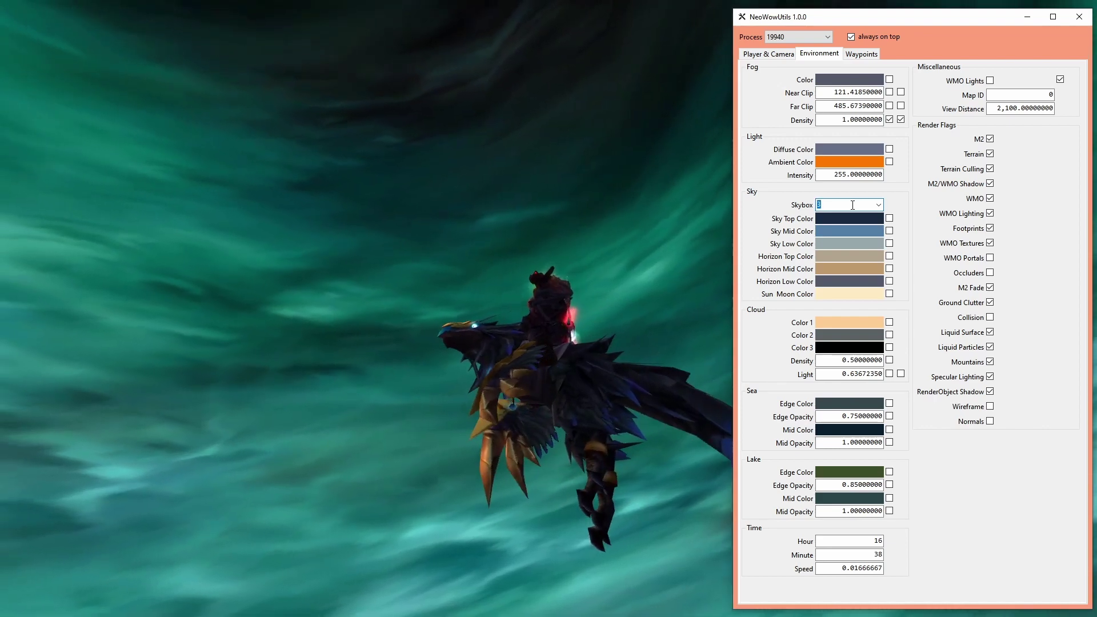
key("BackSpace")
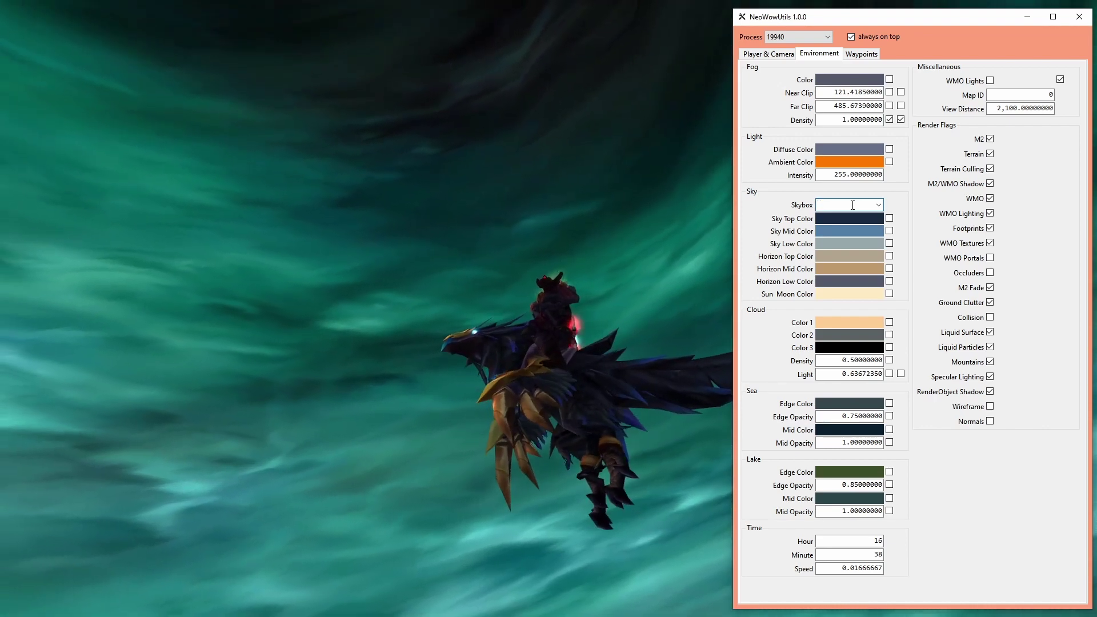
key("Return")
- Replace the 0.01666667 Time Speed value with 10
left_click(638, 264)
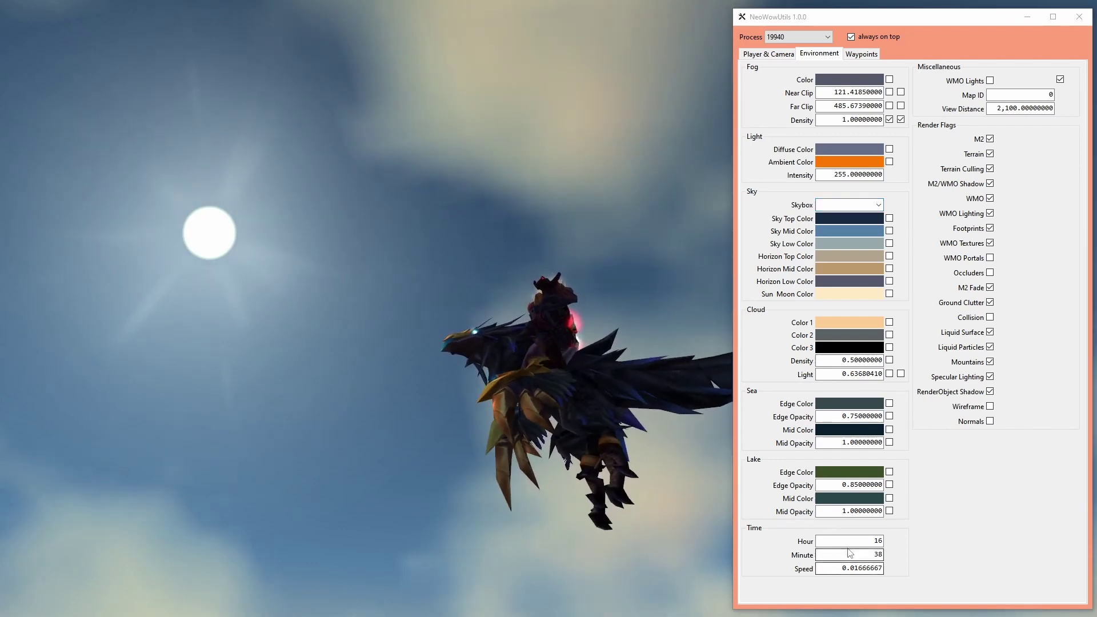
left_click(843, 565)
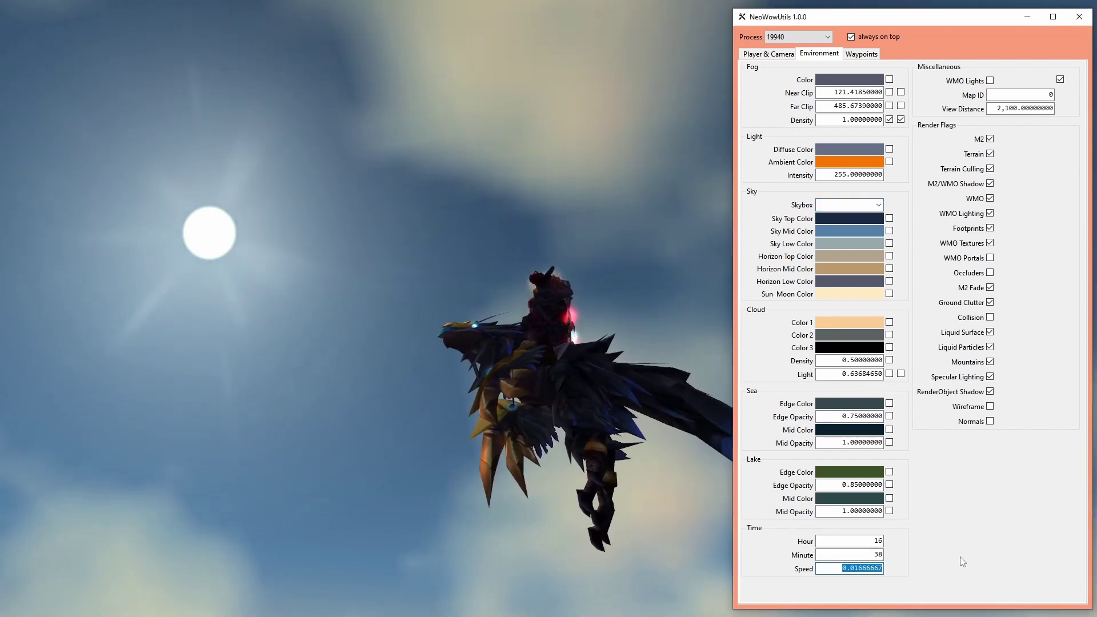
type("10")
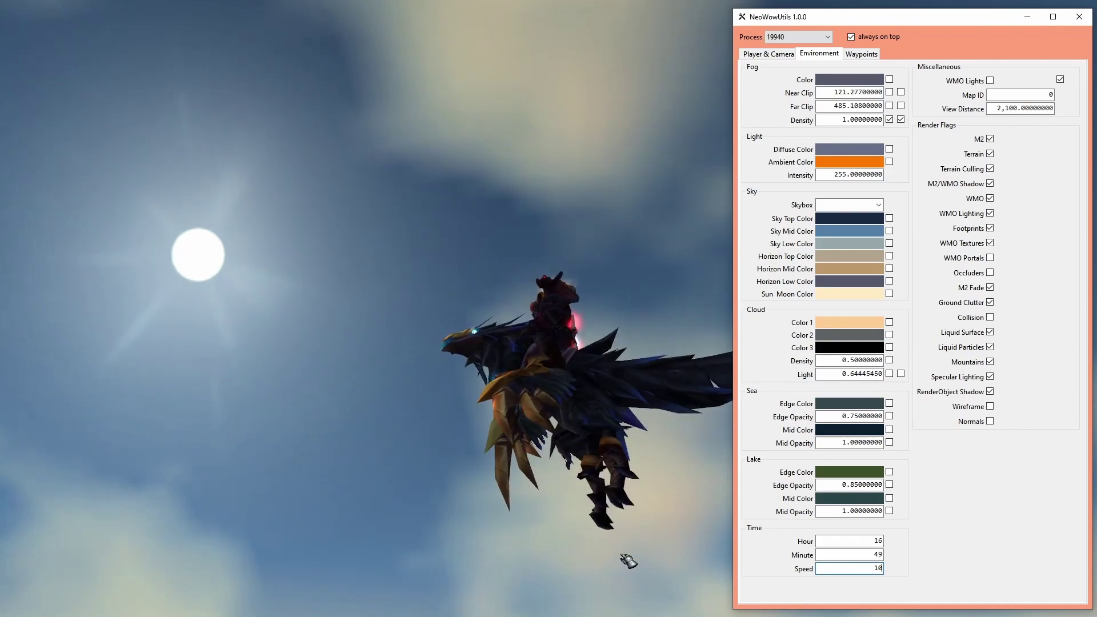
left_click_drag(618, 557, 440, 381)
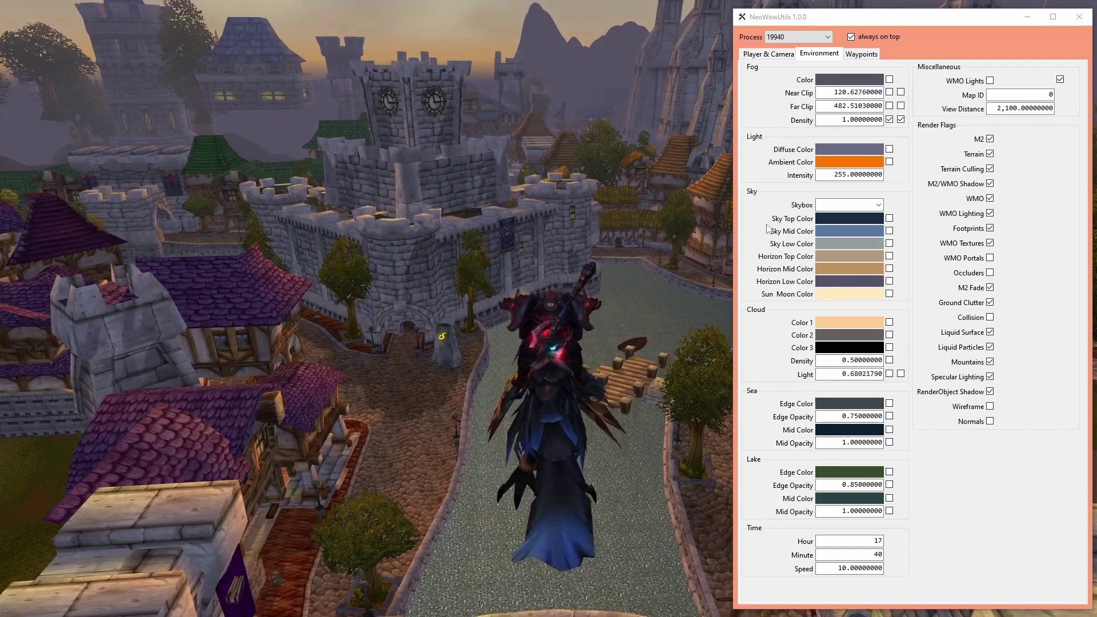
left_click(989, 81)
left_click(990, 82)
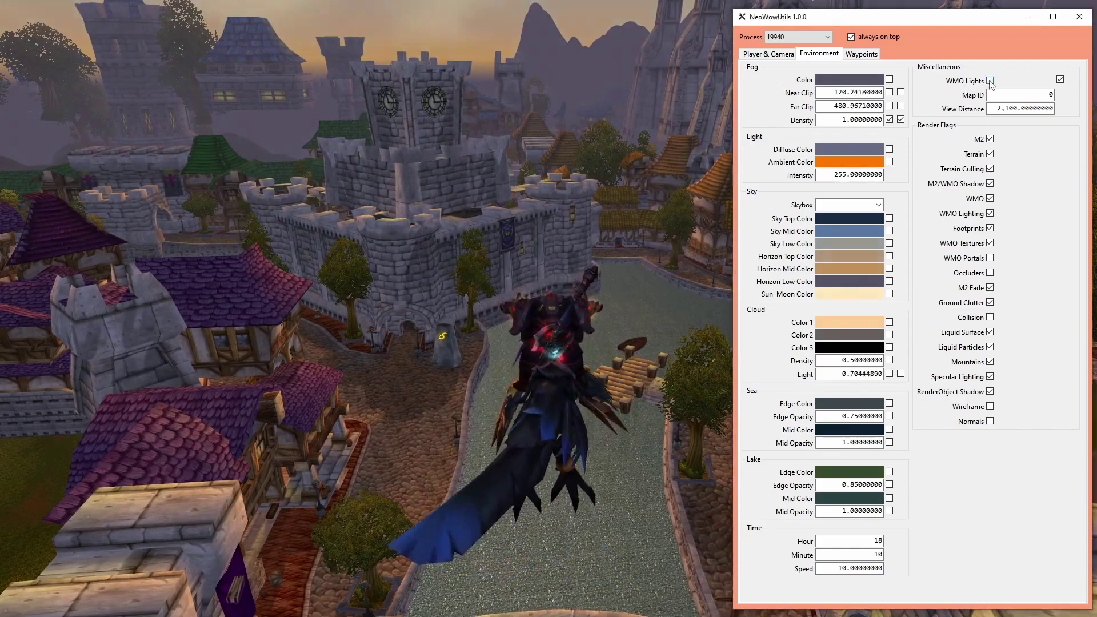
left_click(990, 81)
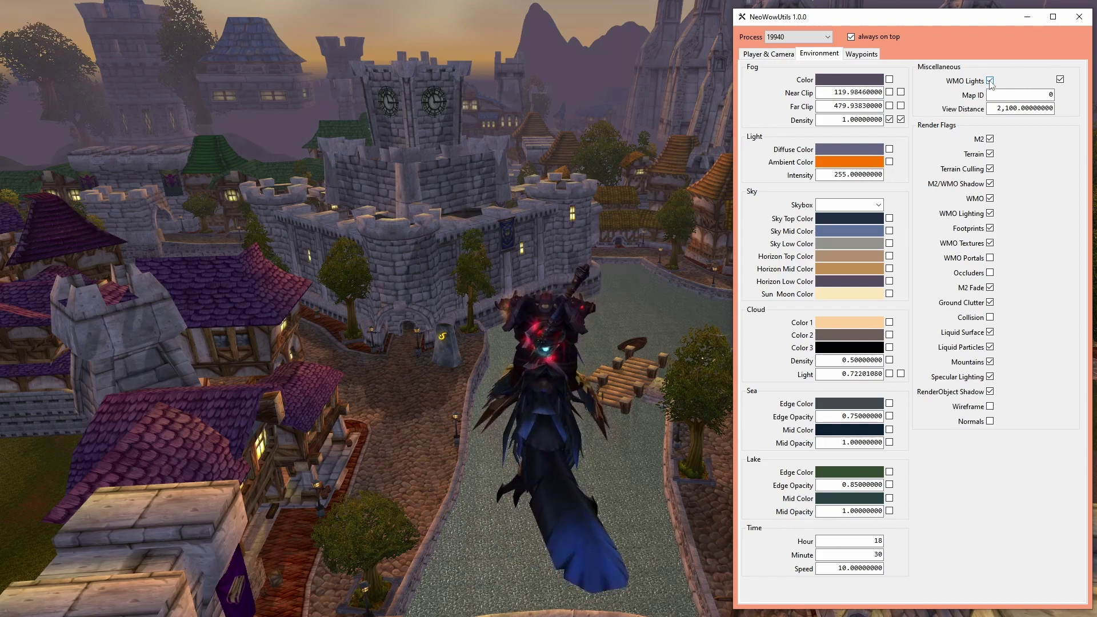
left_click(990, 82)
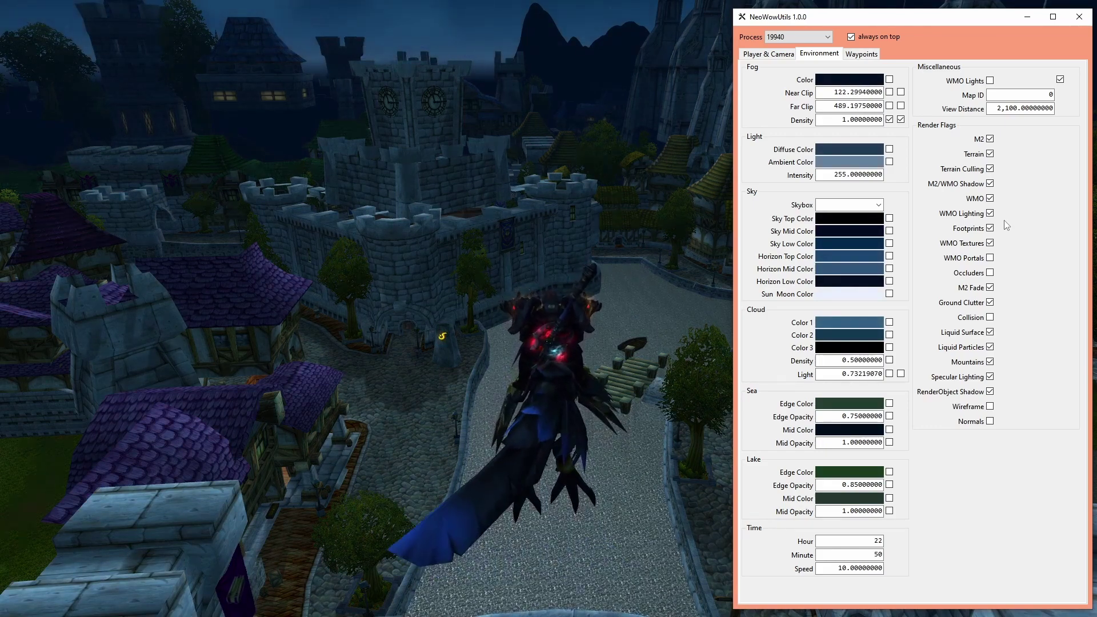
- Hide and restore the M2 doodads, terrain and WMO buildings in turn
left_click(989, 140)
left_click(990, 139)
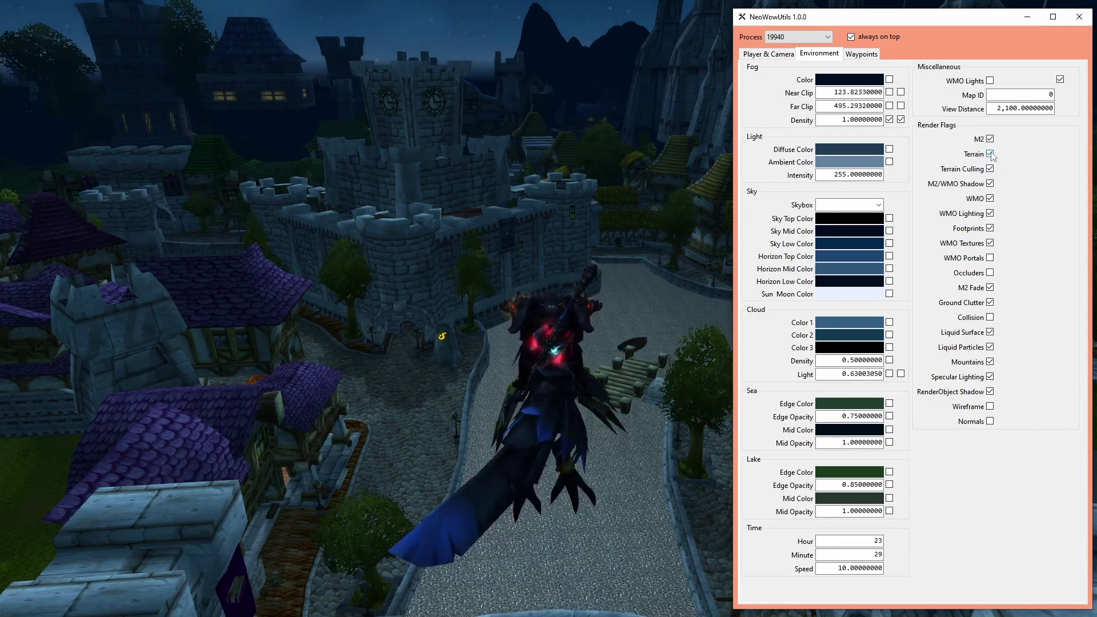
left_click(990, 154)
left_click(990, 154)
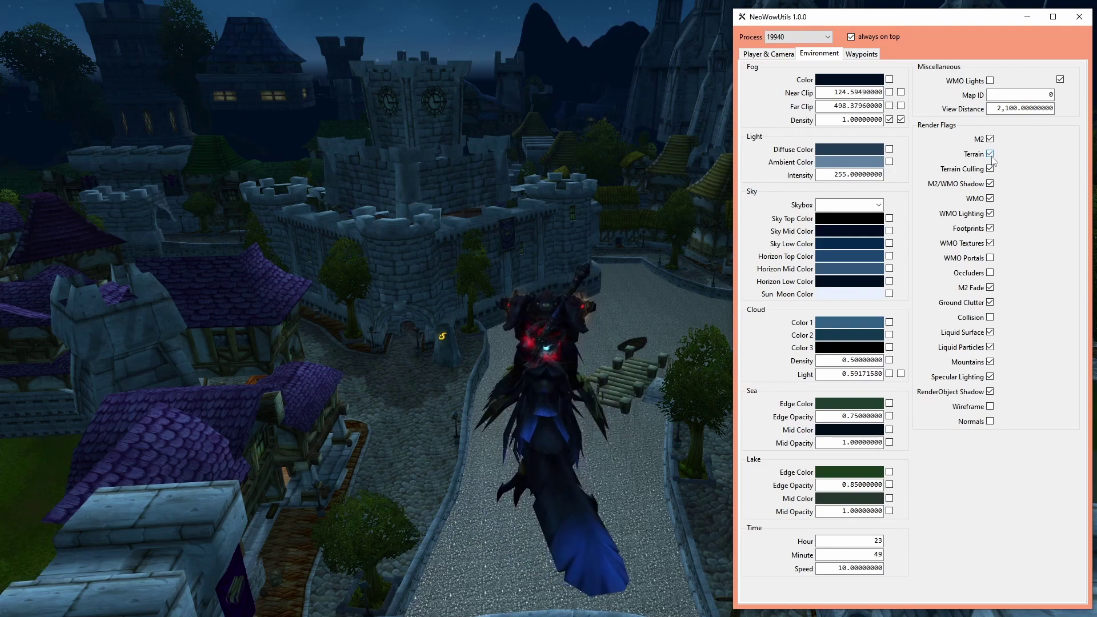
left_click(990, 200)
left_click(990, 199)
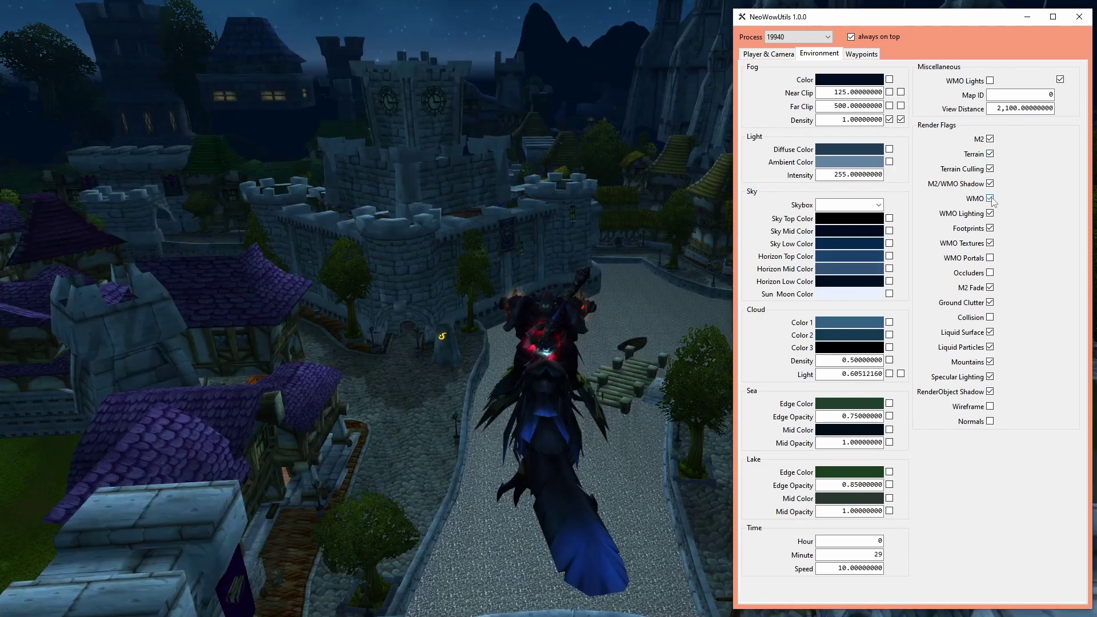
- Preview wireframe rendering, return to normal, and widen the tool window to show all render flags
left_click(990, 407)
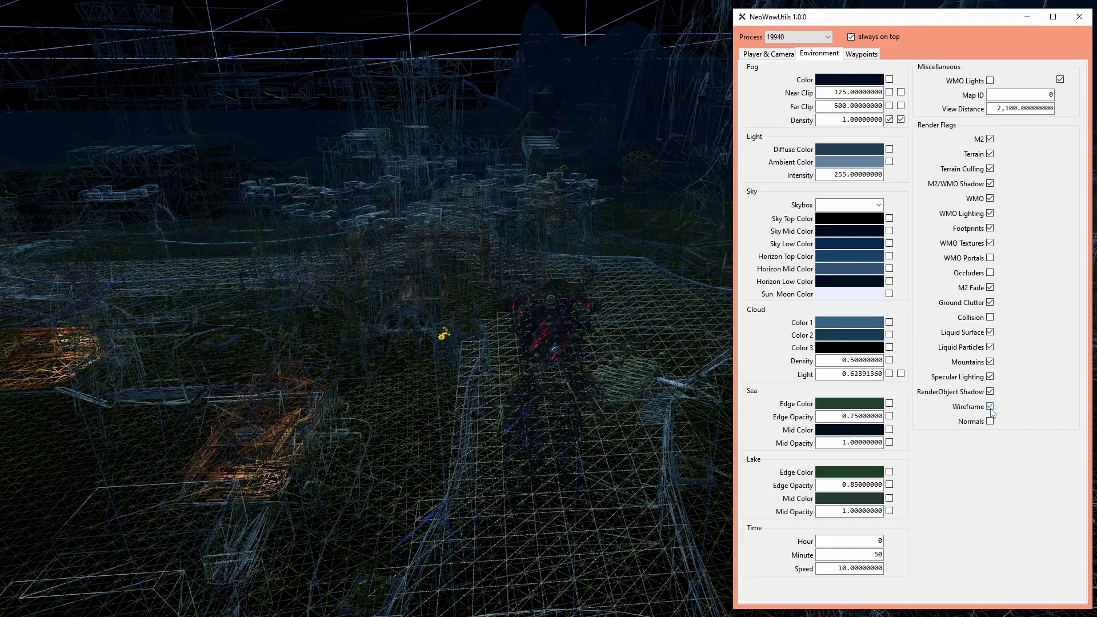
left_click(990, 407)
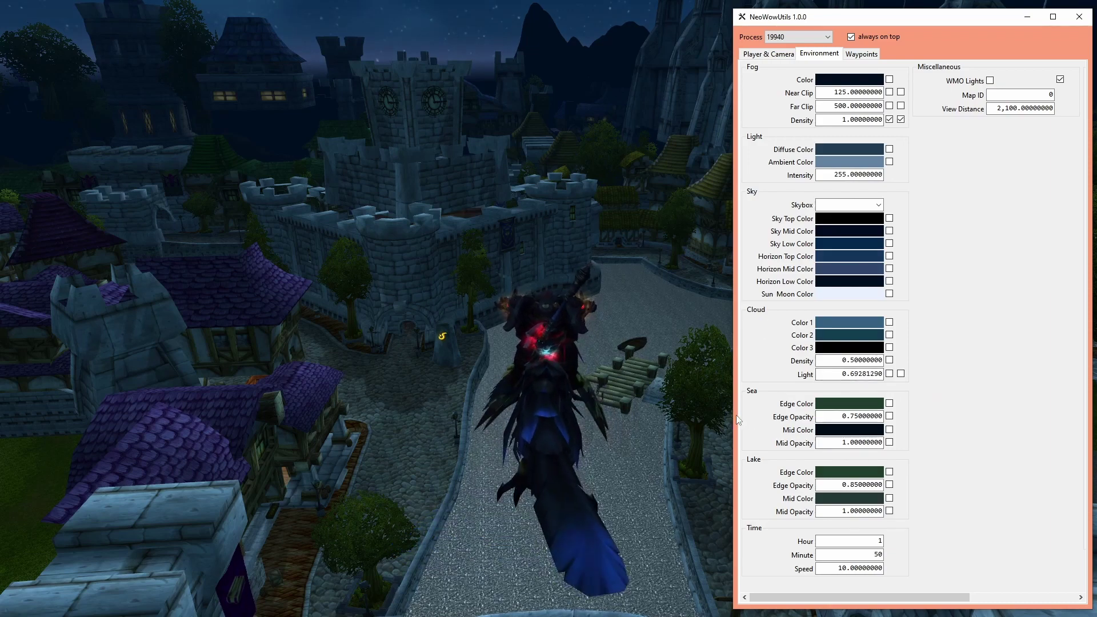
left_click_drag(732, 413, 625, 418)
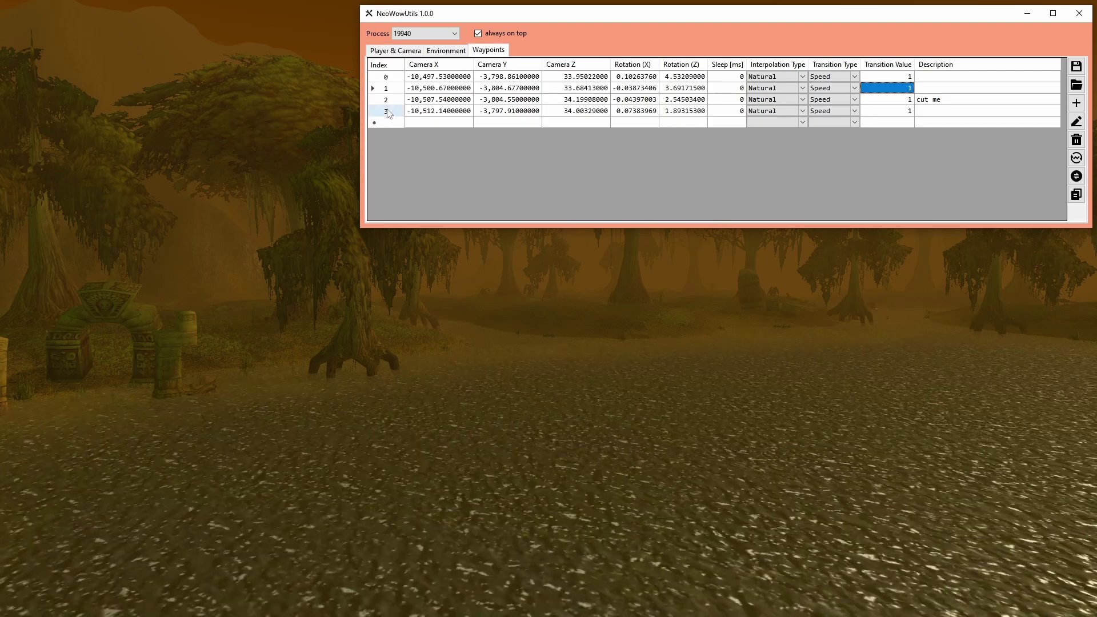
- Select waypoints 1 through 3, then select waypoint 1 and waypoint 2 individually
left_click_drag(387, 113, 385, 93)
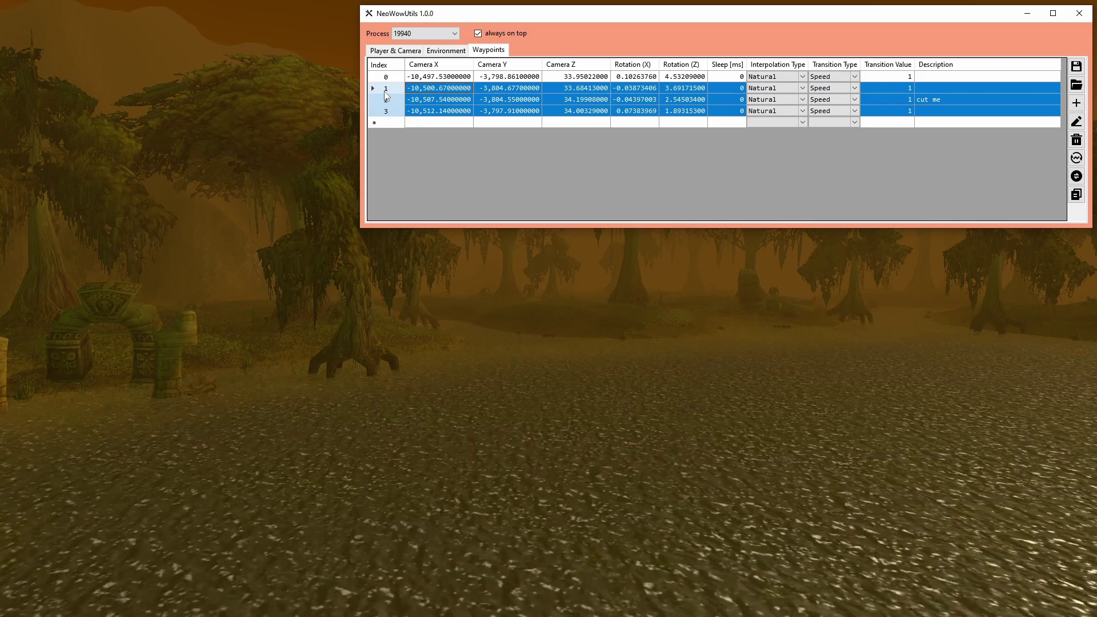
left_click(385, 92)
left_click(387, 99)
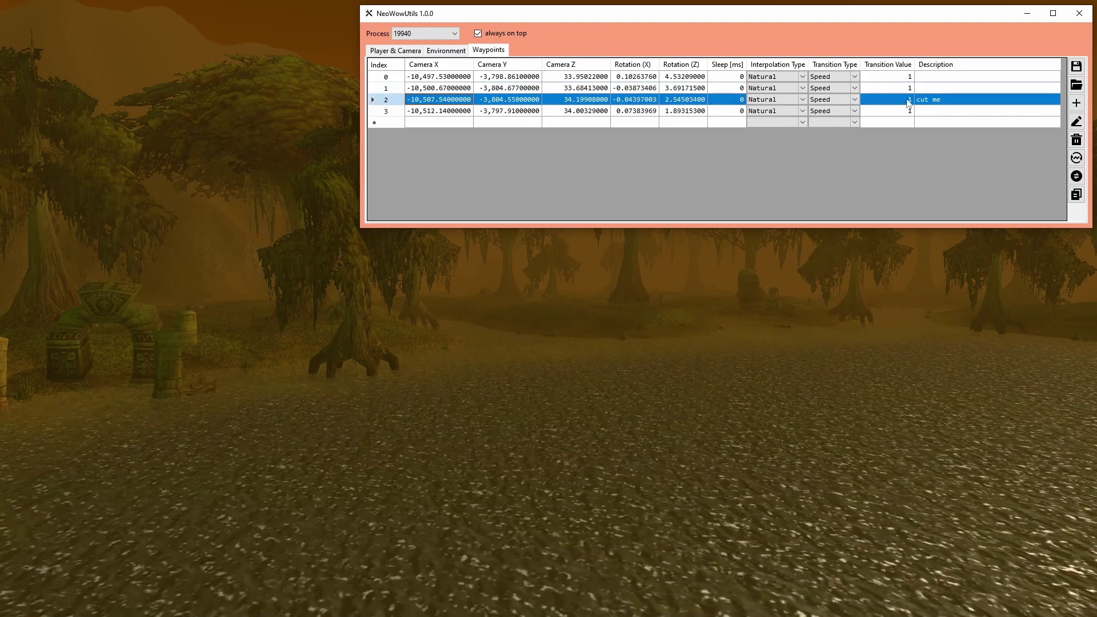
- Start changing waypoint 2's description to 'test', then cancel so it stays 'cut me'
double_click(947, 100)
left_click(948, 99)
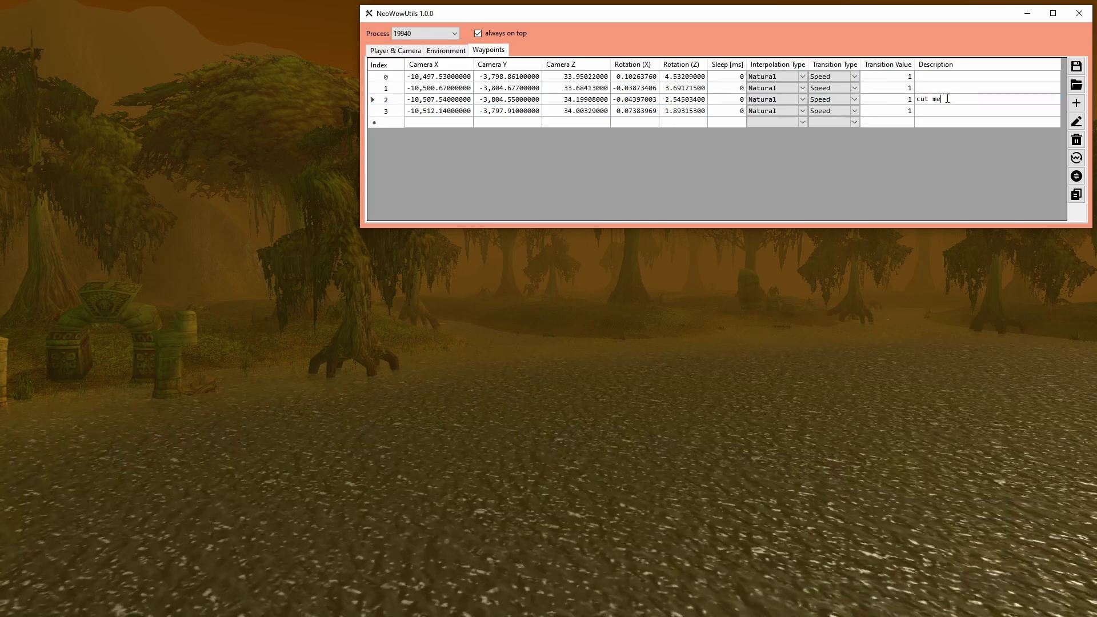
key("ctrl+a")
type("test")
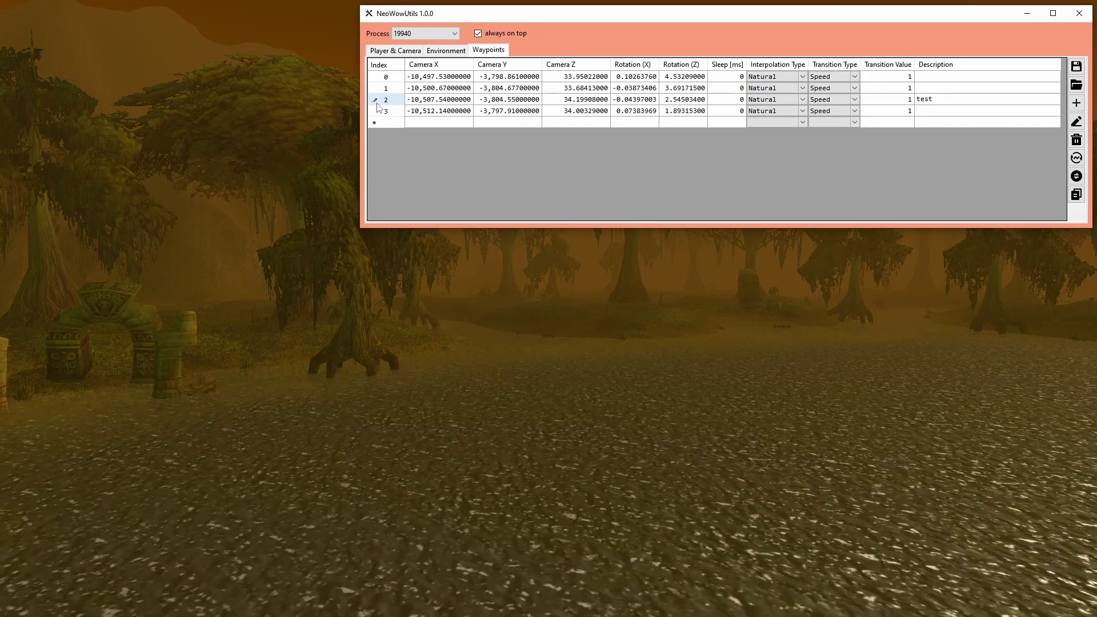
key("Escape")
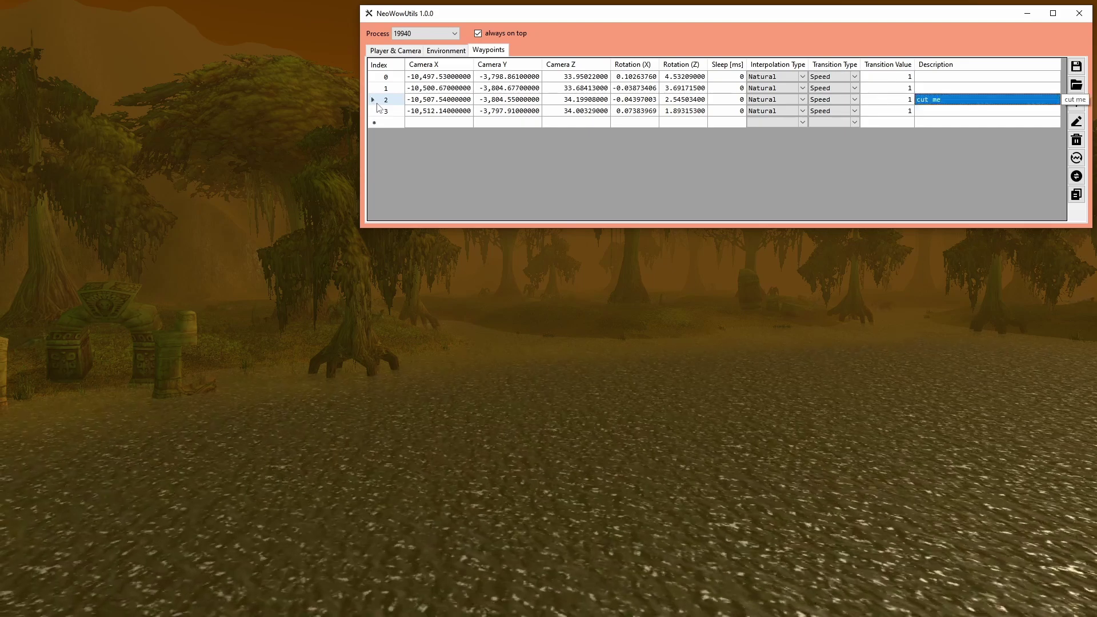
- Jump the game camera to waypoint 1, then waypoint 0, then waypoint 2
left_click(388, 89)
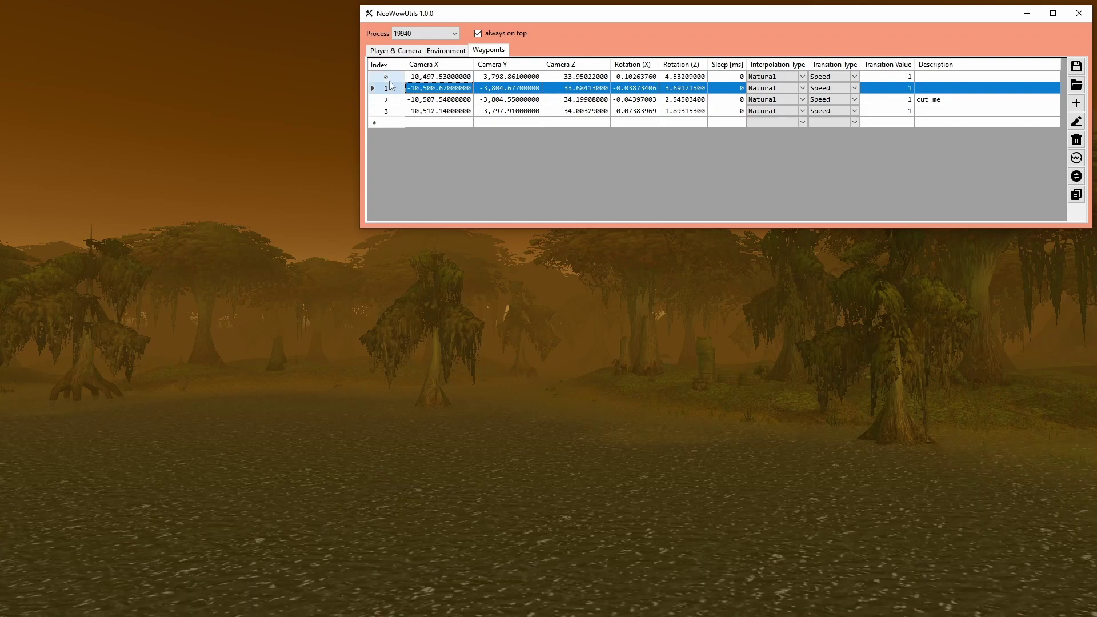
left_click(388, 77)
left_click(390, 100)
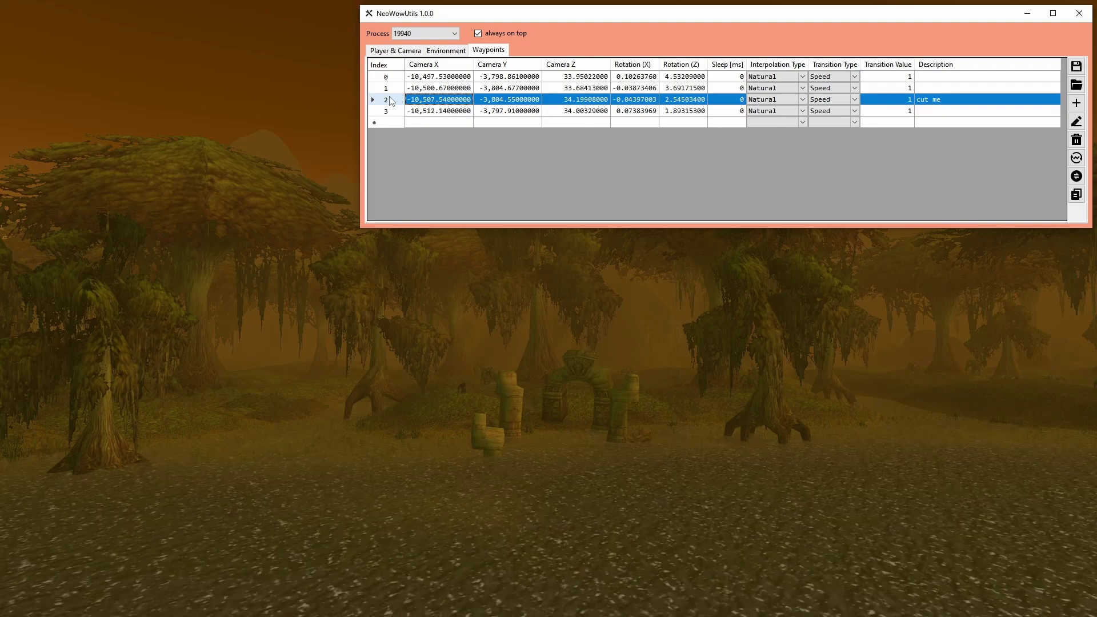
- Cut the 'cut me' waypoint and paste it into the top row of the table
key("ctrl+x")
left_click(389, 78)
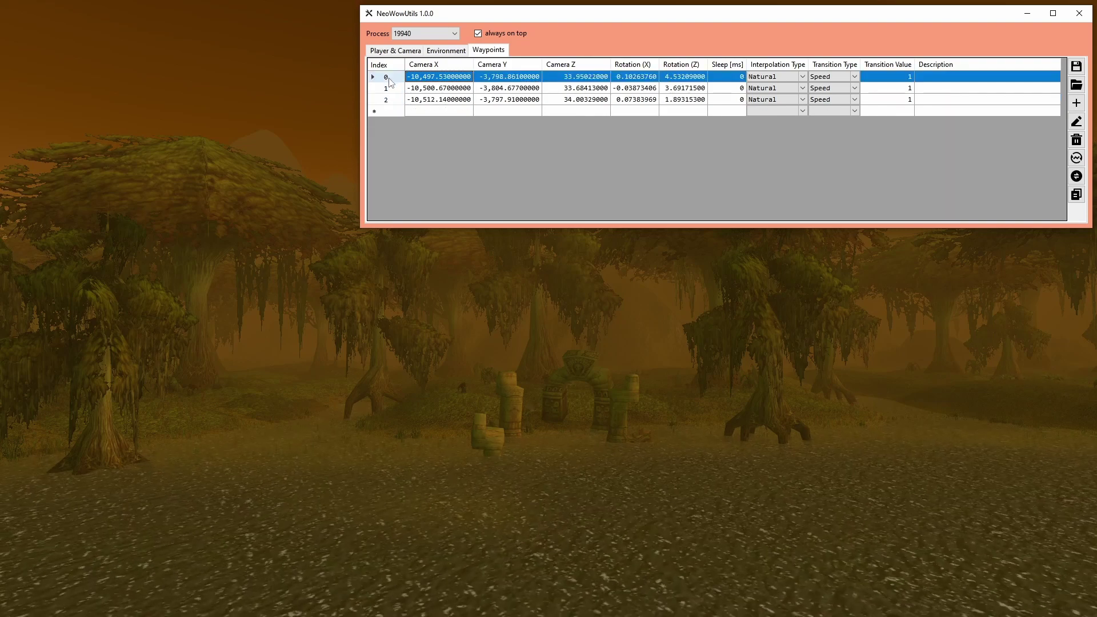
key("ctrl+v")
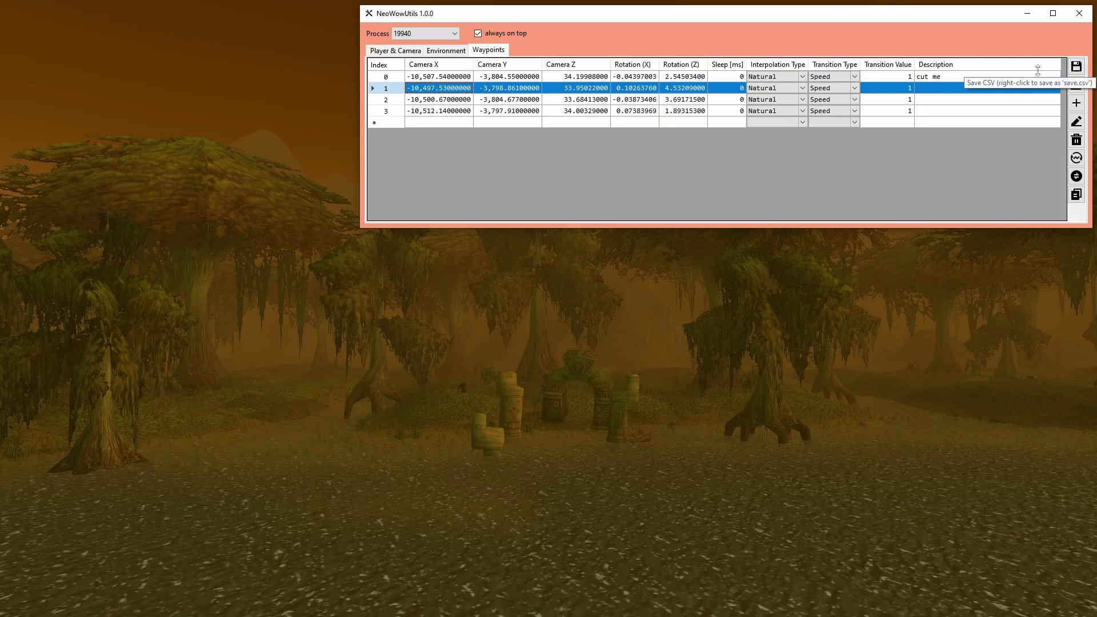
mouse_move(741, 66)
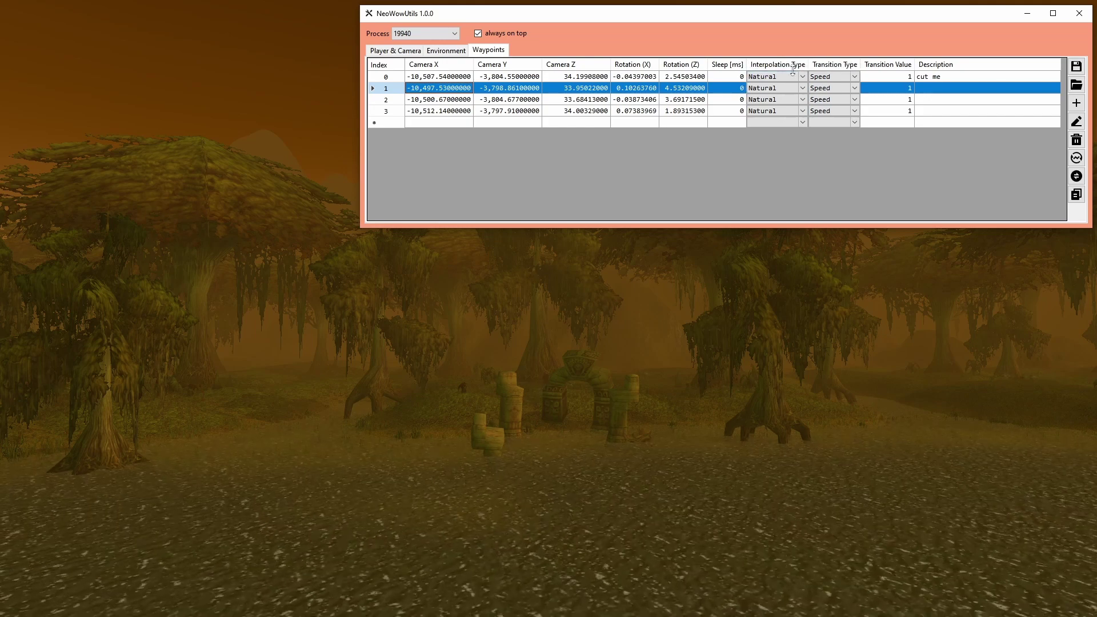
mouse_move(792, 68)
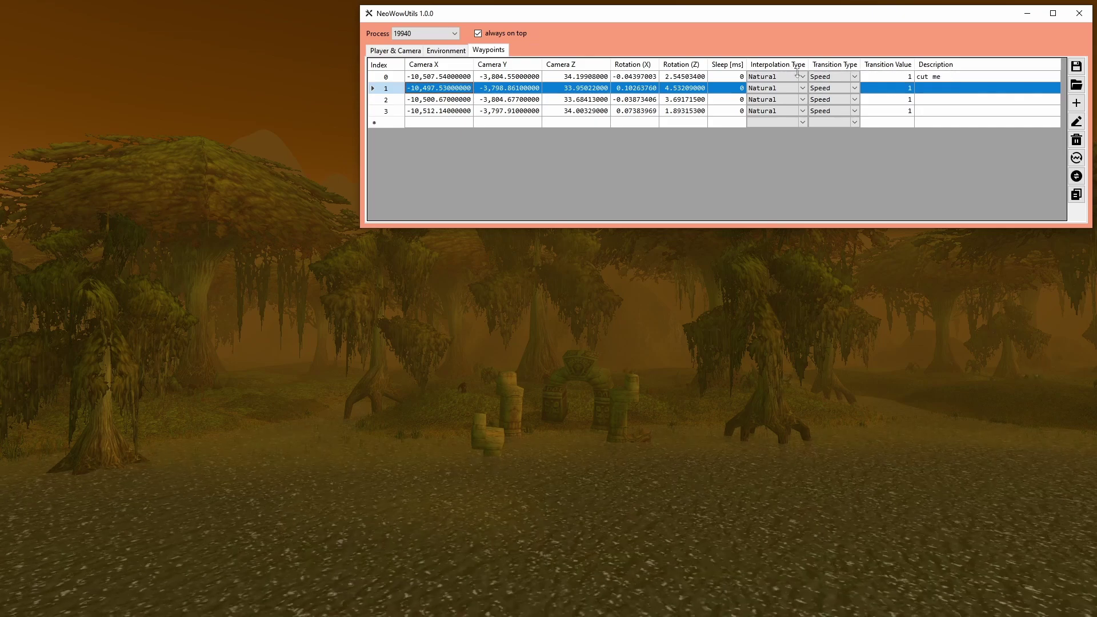
left_click(799, 76)
left_click(803, 76)
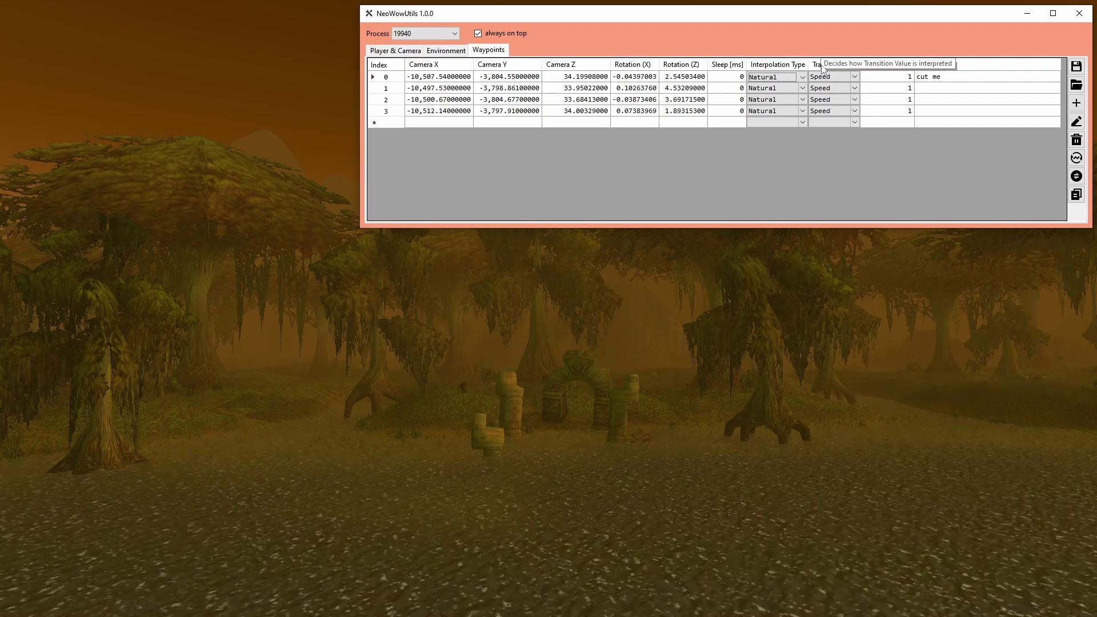
left_click(856, 79)
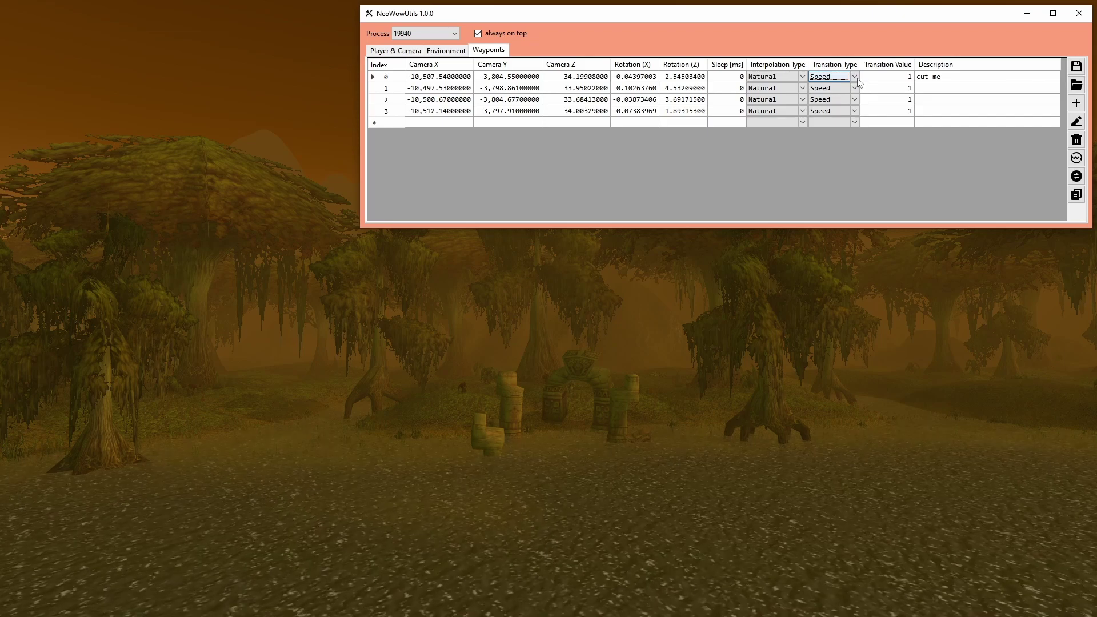
left_click(855, 78)
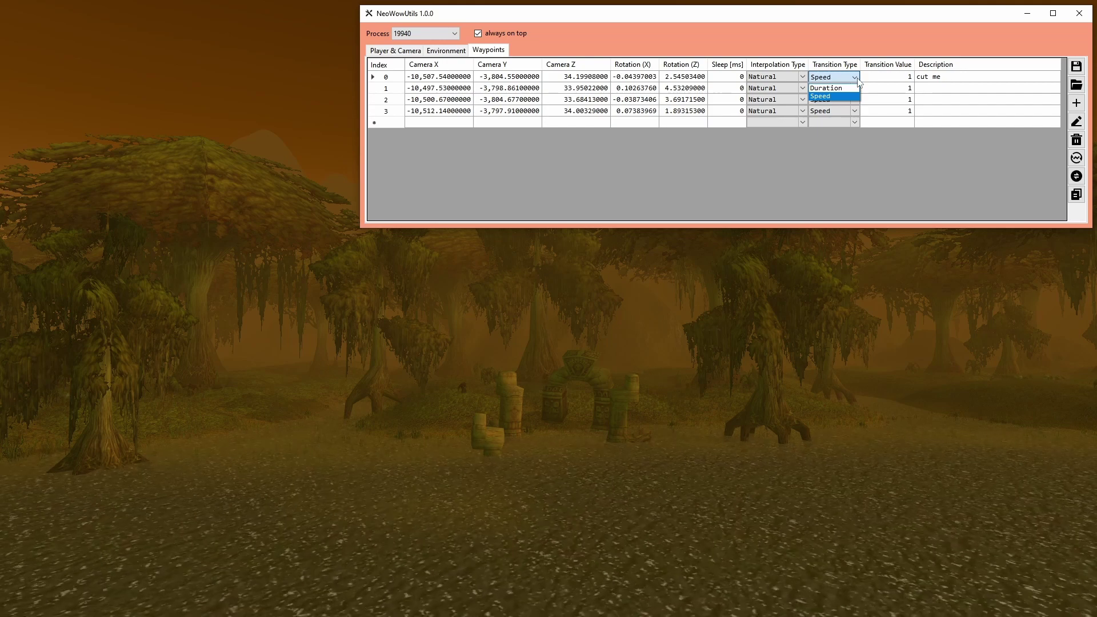
left_click(857, 81)
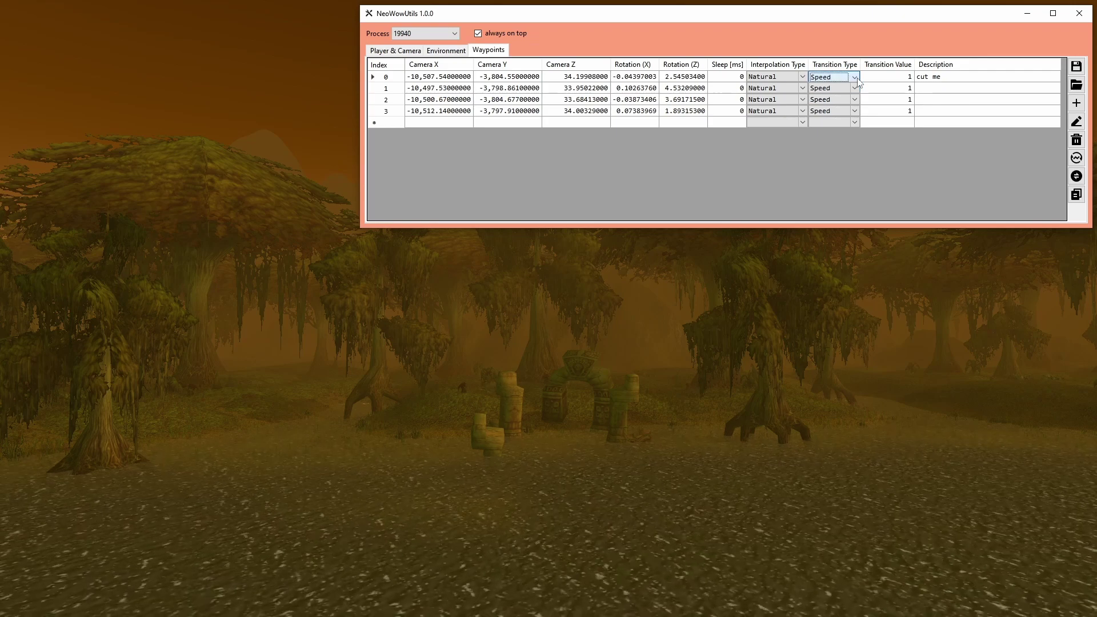
- Cancel a CSV save, load save.csv, and insert copied waypoints at the top
left_click(1076, 67)
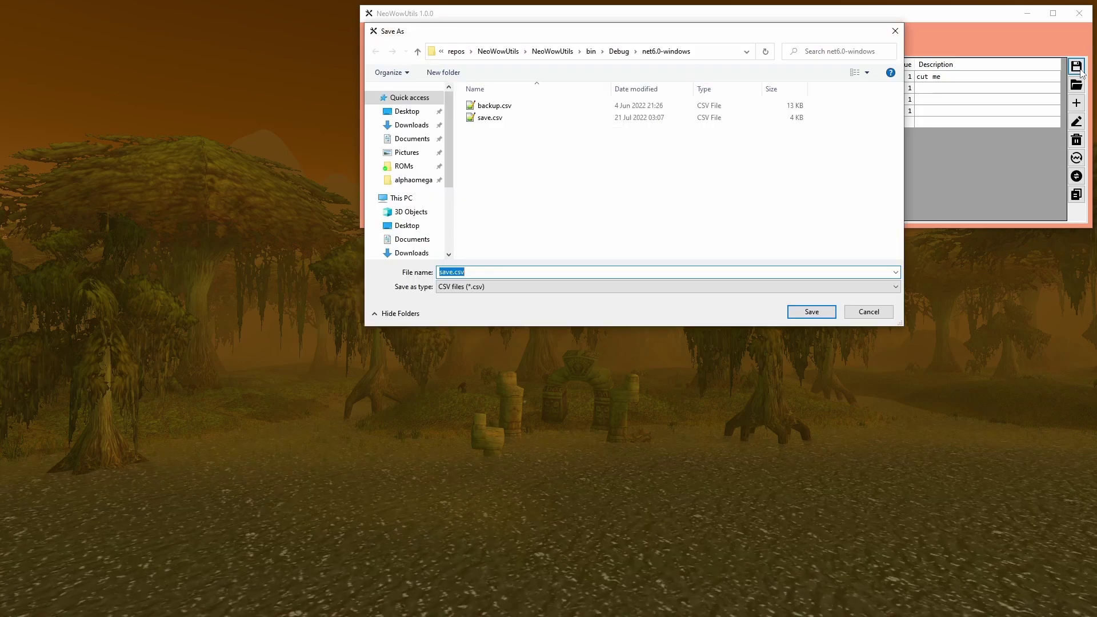
key("Return")
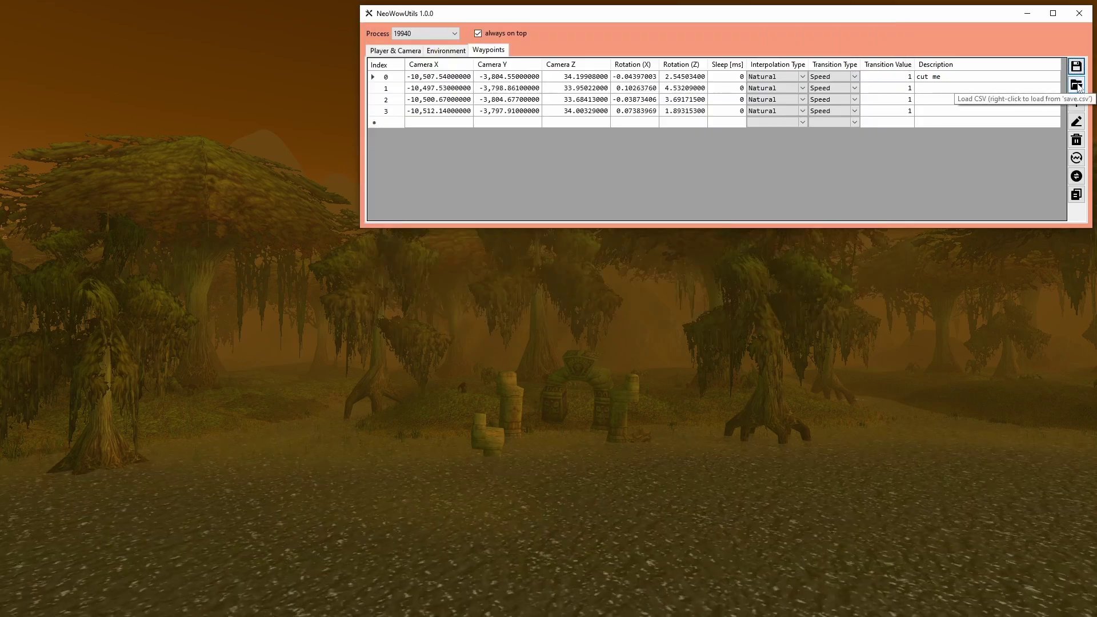
right_click(1077, 85)
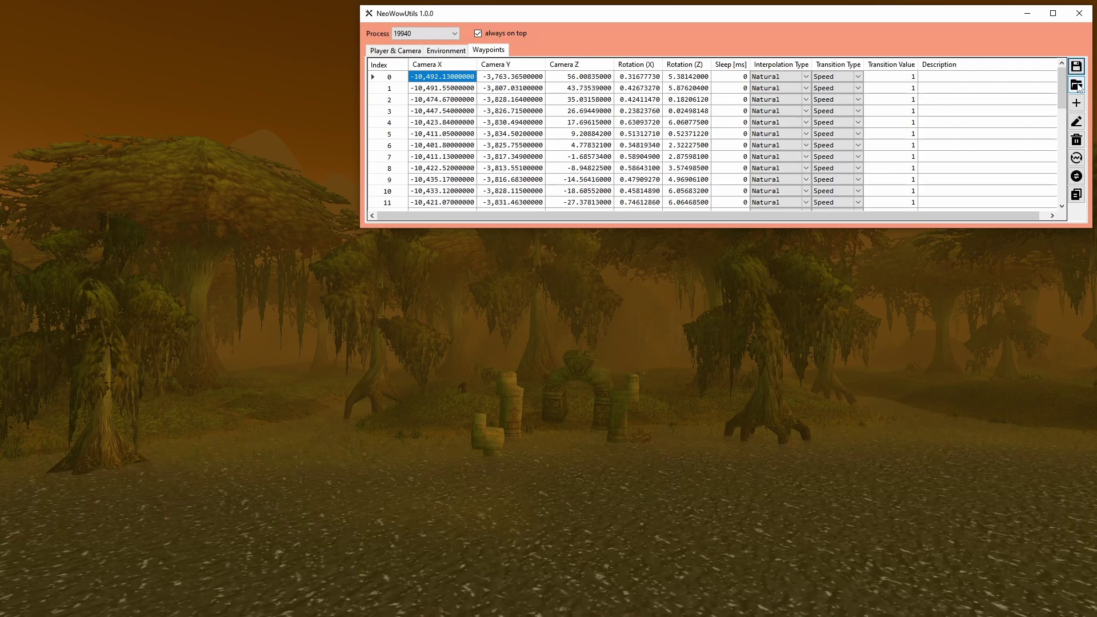
left_click(393, 77)
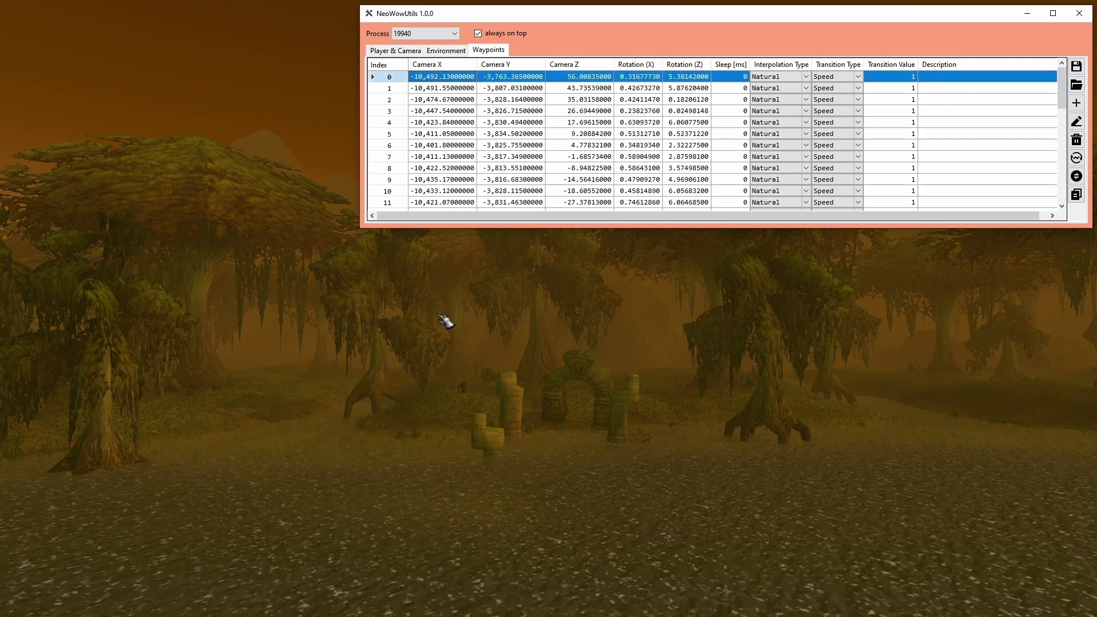
key("Insert")
key("Insert")
key("Insert")
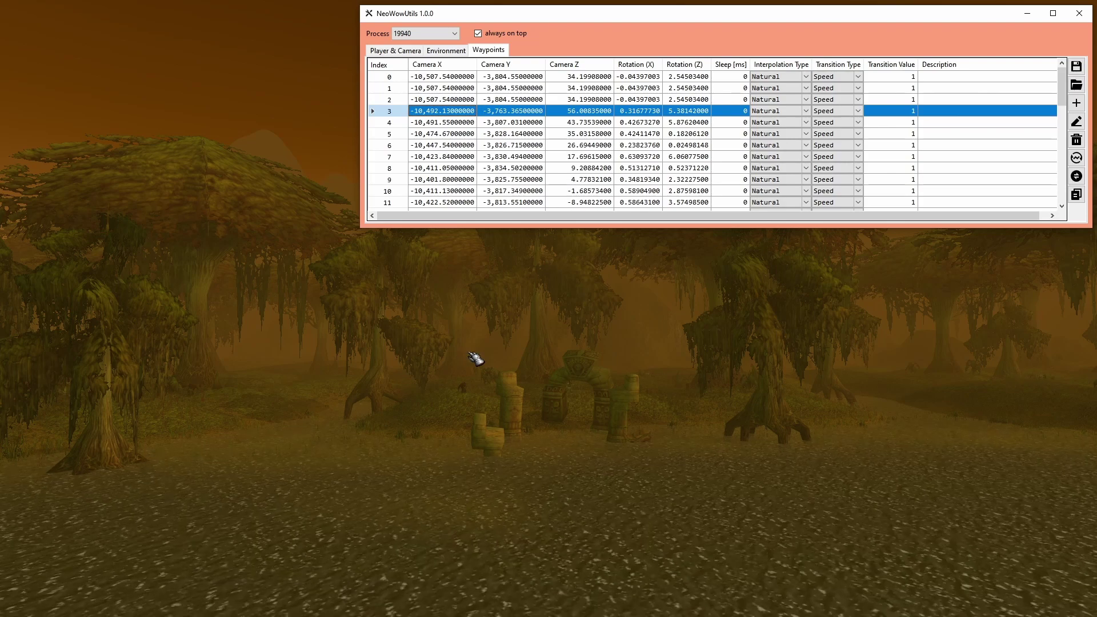
left_click(470, 354)
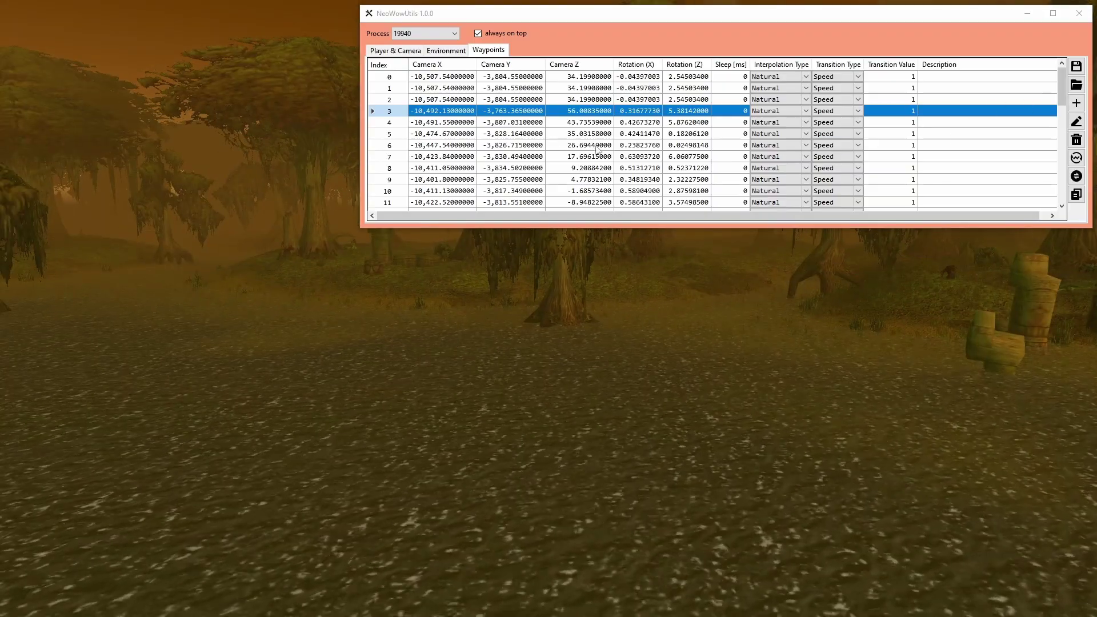
- Overwrite waypoint rows 4–7 with the current camera position, then delete all waypoints
left_click_drag(390, 156, 398, 122)
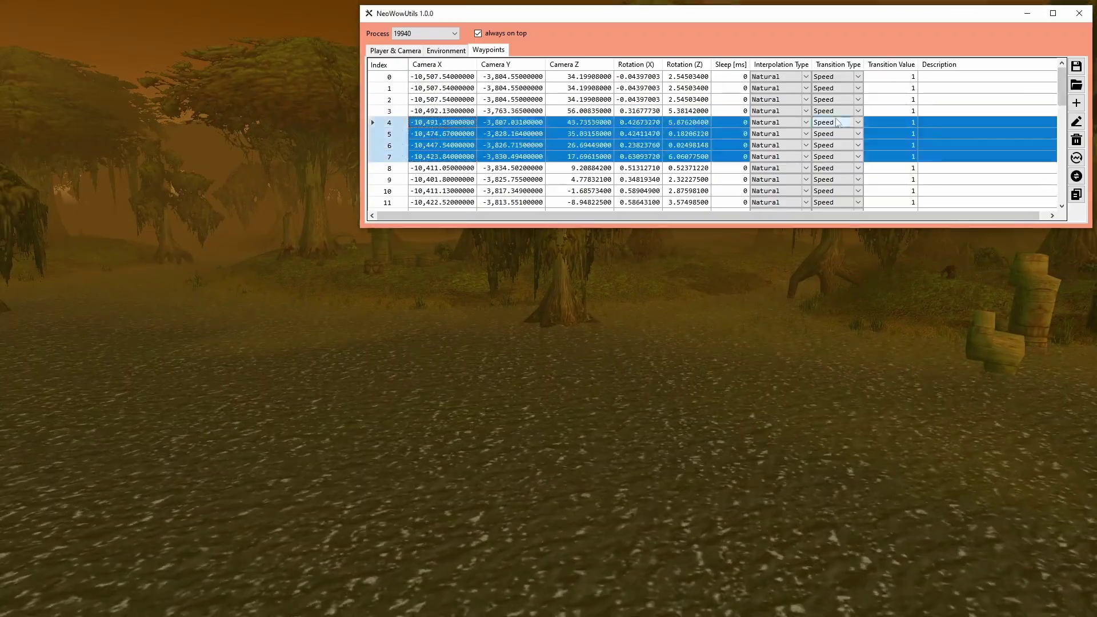
left_click(1076, 121)
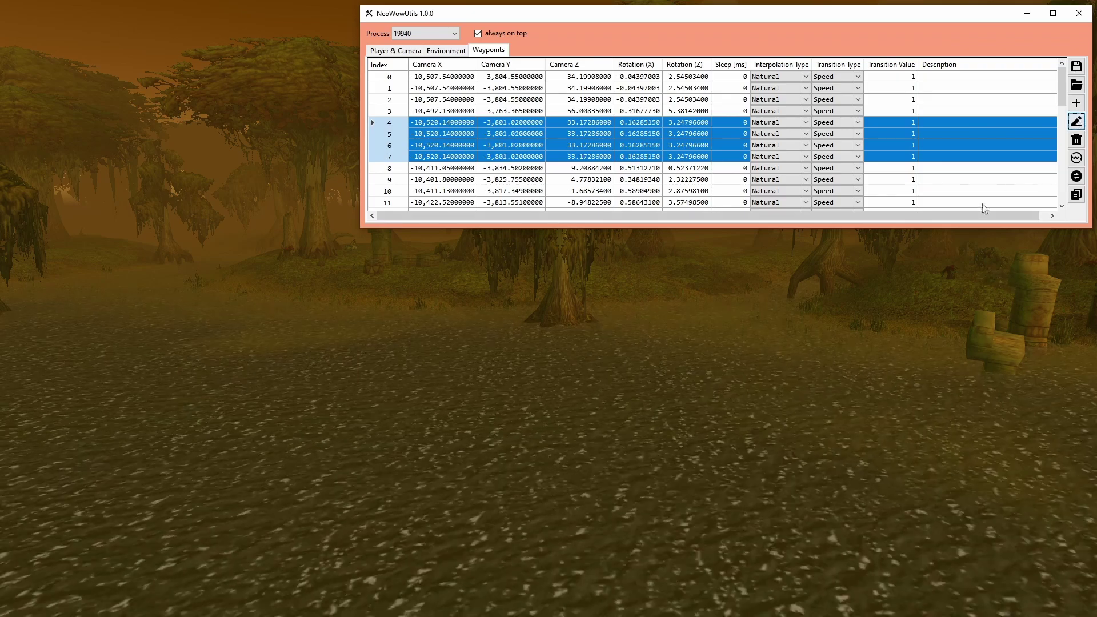
left_click(850, 309)
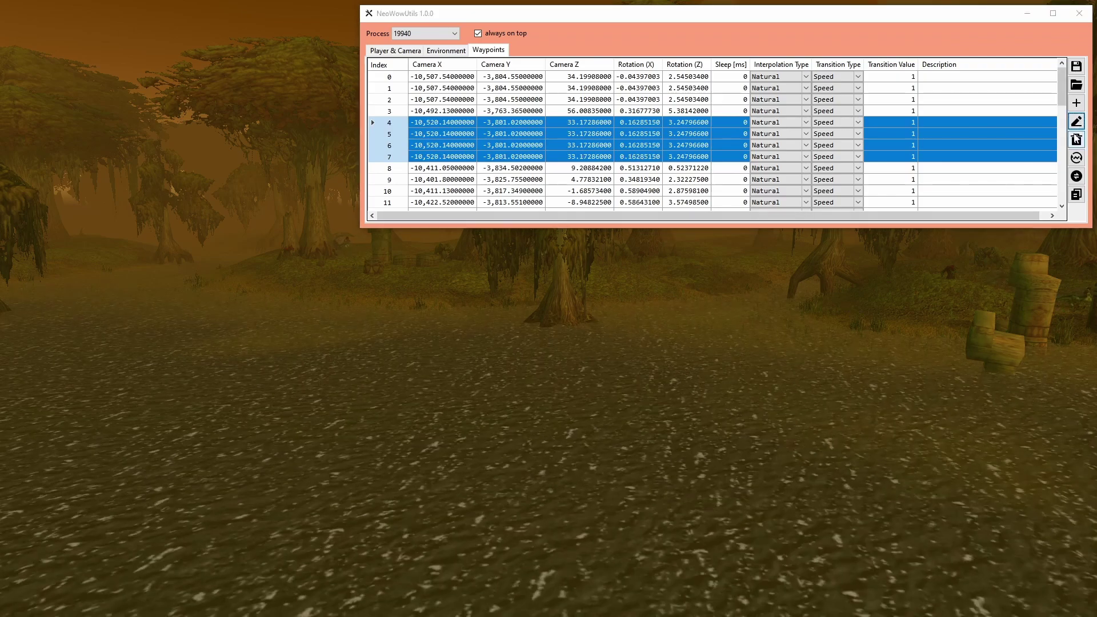
left_click(1076, 139)
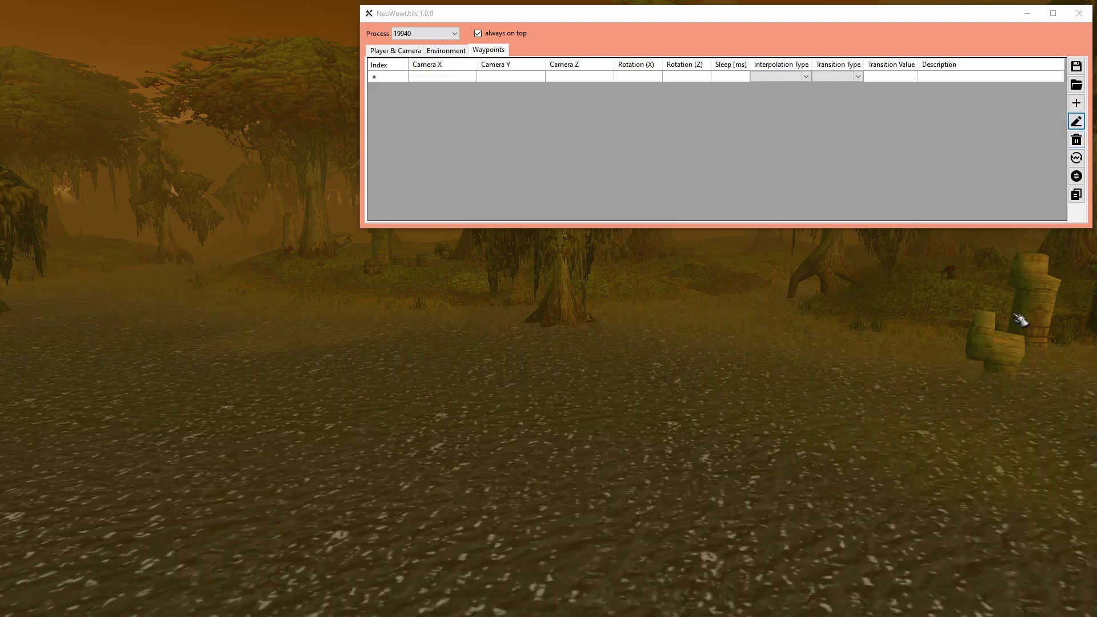
left_click(1081, 85)
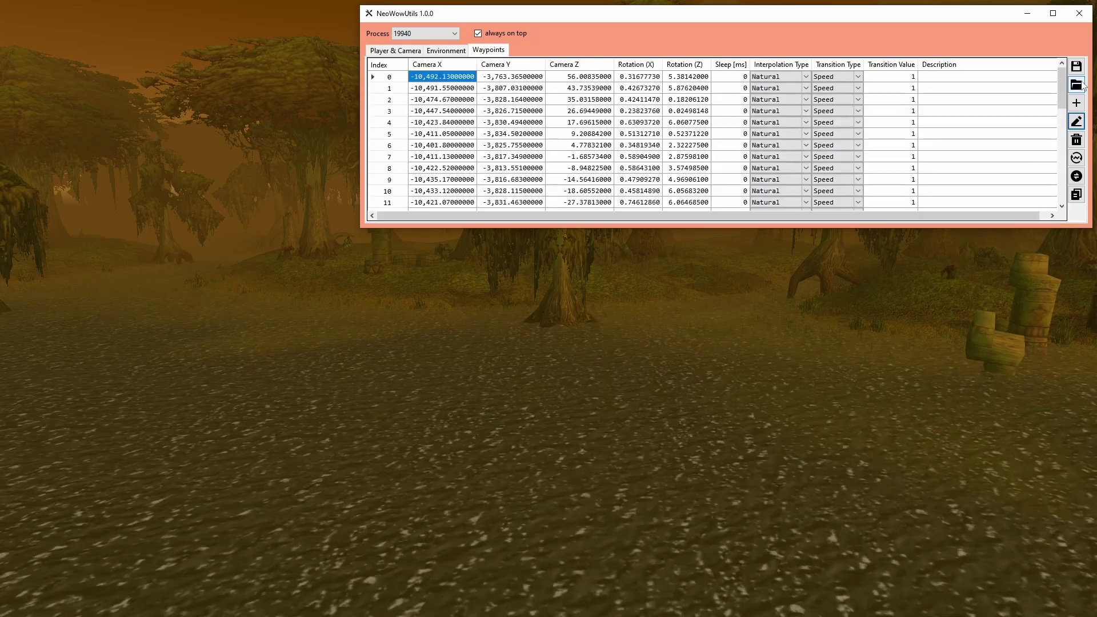
left_click_drag(401, 100, 402, 126)
left_click(1076, 159)
left_click(1076, 158)
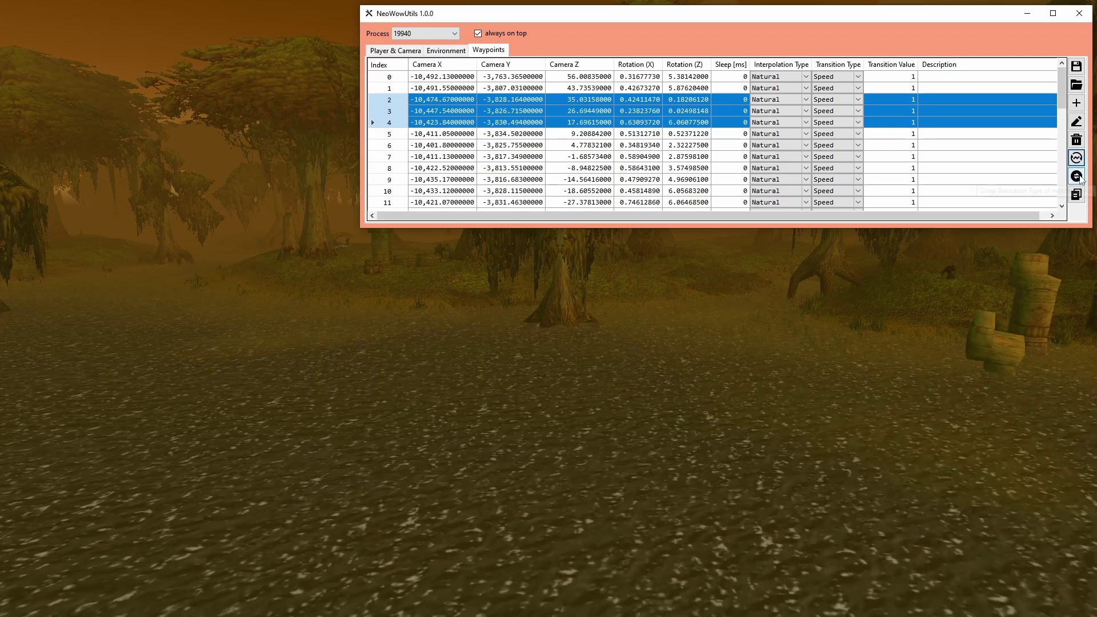
left_click(1076, 177)
left_click(1076, 177)
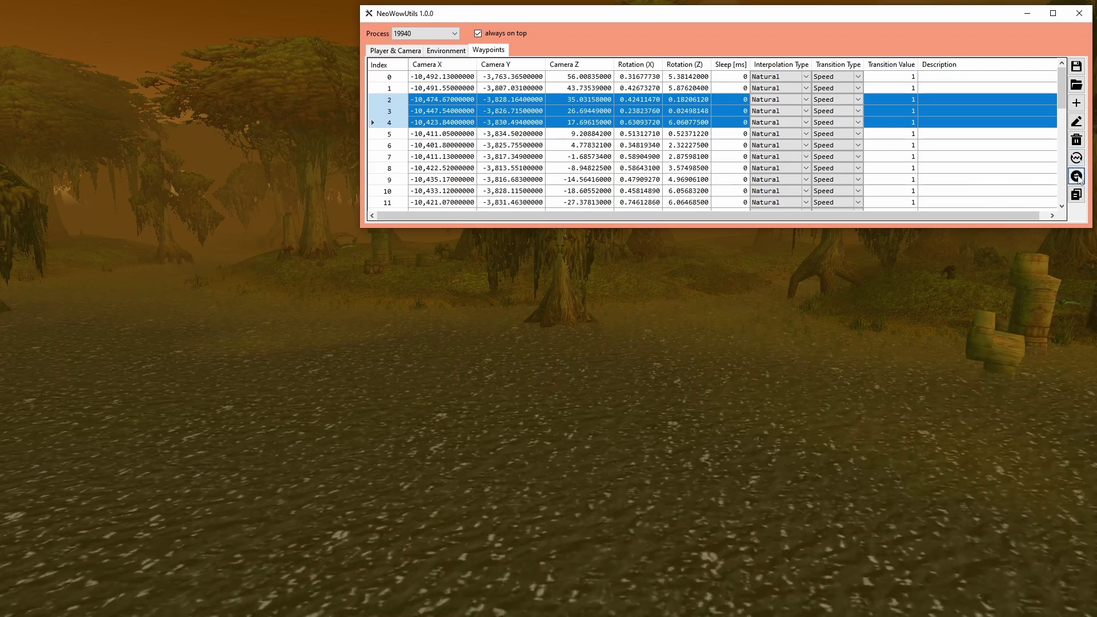
left_click(911, 100)
type("2")
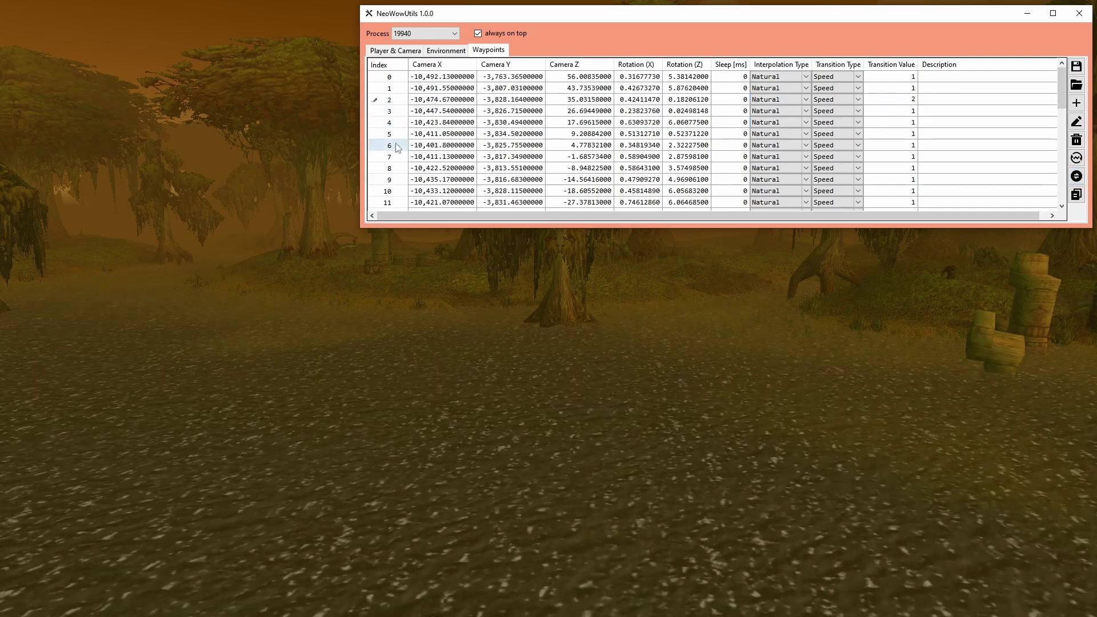
left_click_drag(394, 145, 395, 105)
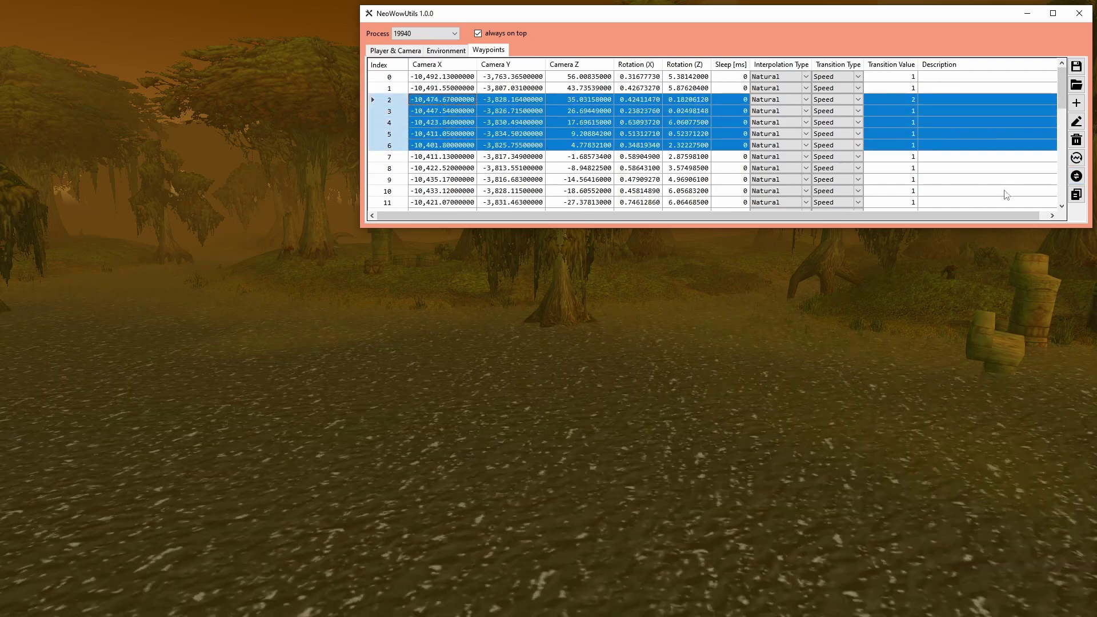
left_click(1076, 194)
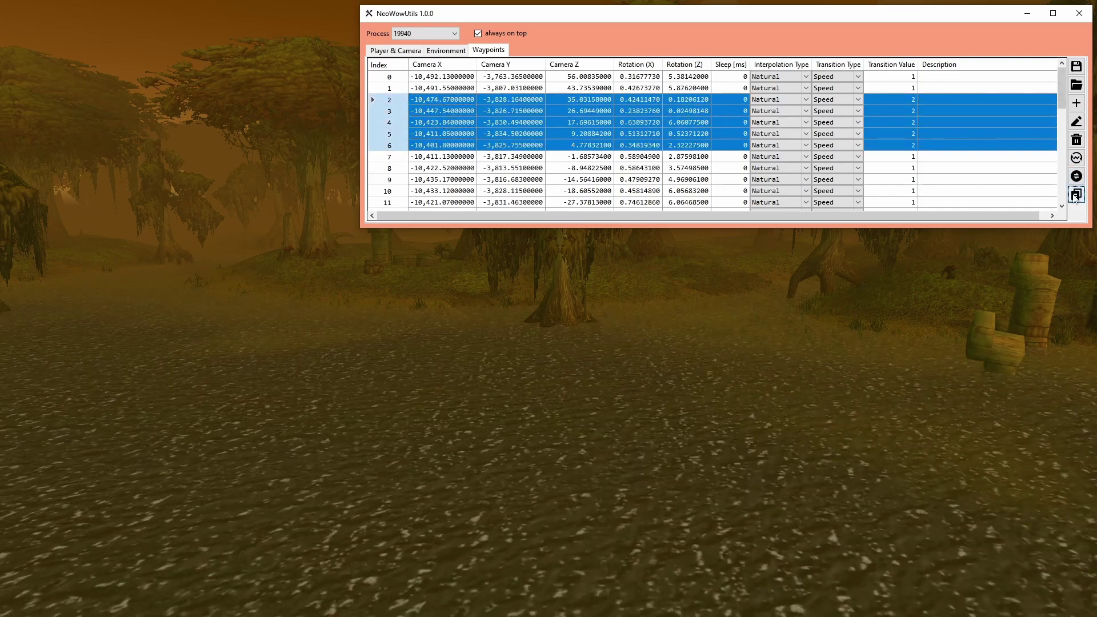
left_click(1078, 87)
left_click(954, 316)
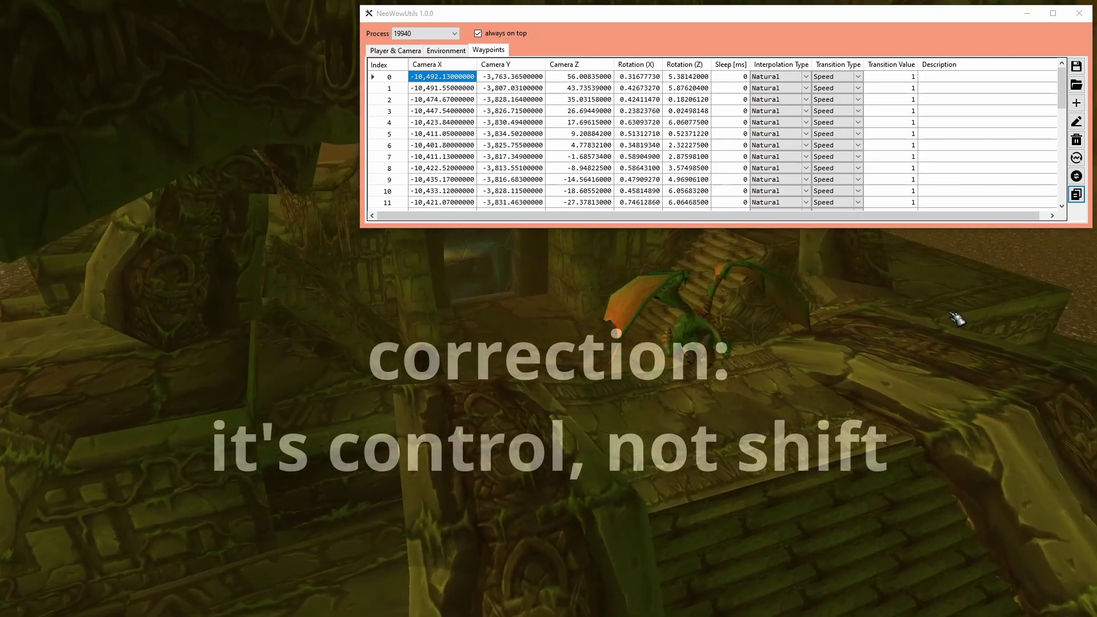
- Jump the game camera to waypoint 3 and minimise the NeoWowUtils window
left_click(398, 114)
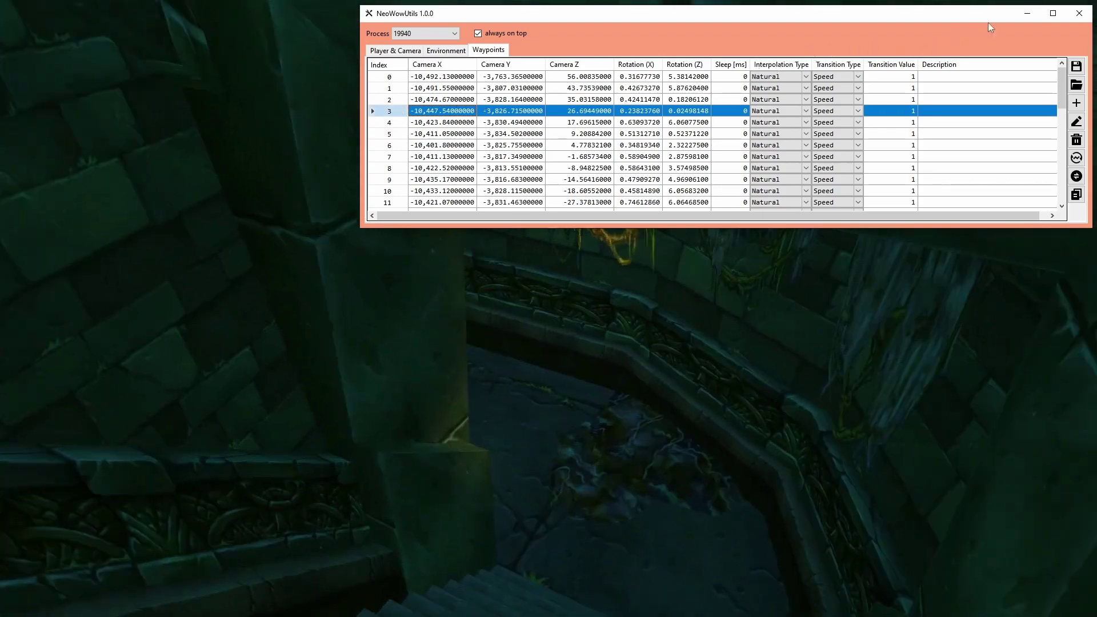
left_click(1027, 13)
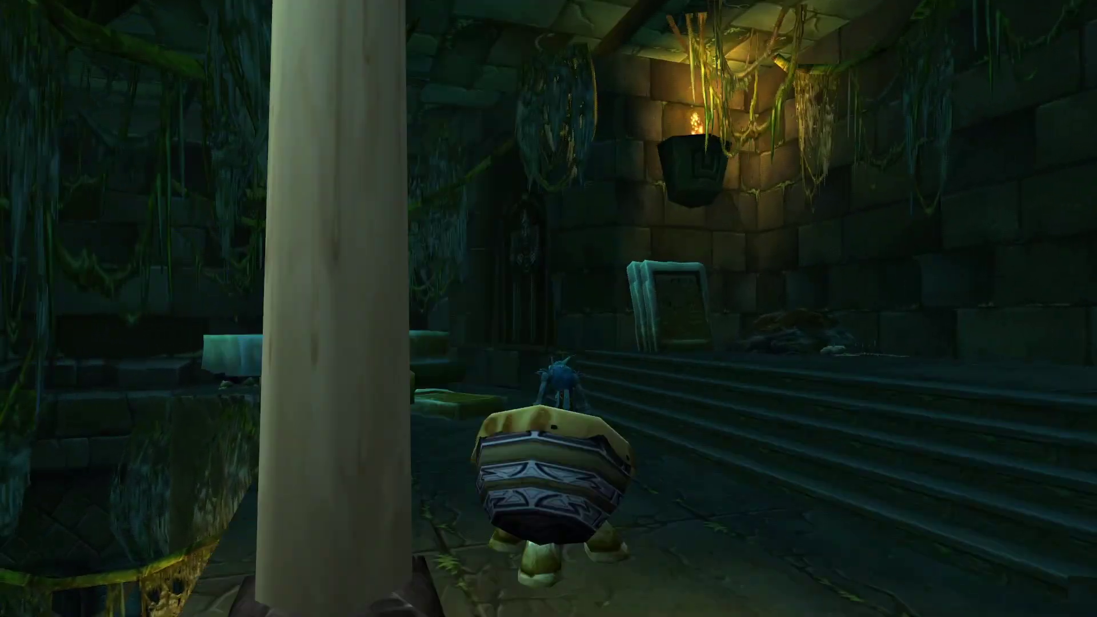
- Rotate the camera left around the character with A, ending on a close front view
key("a")
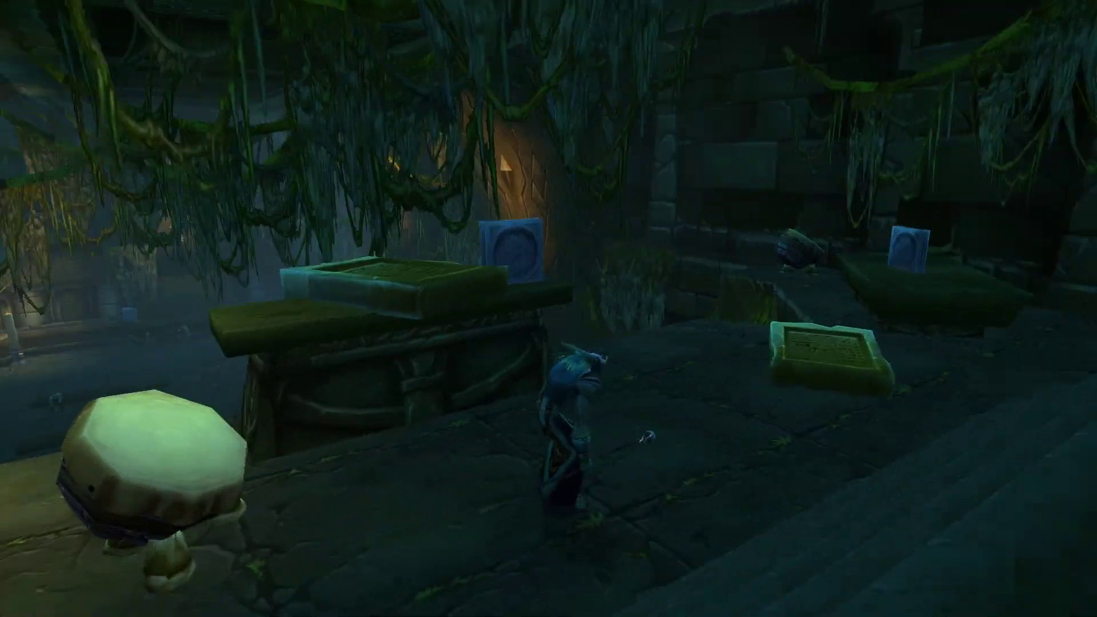
key("a")
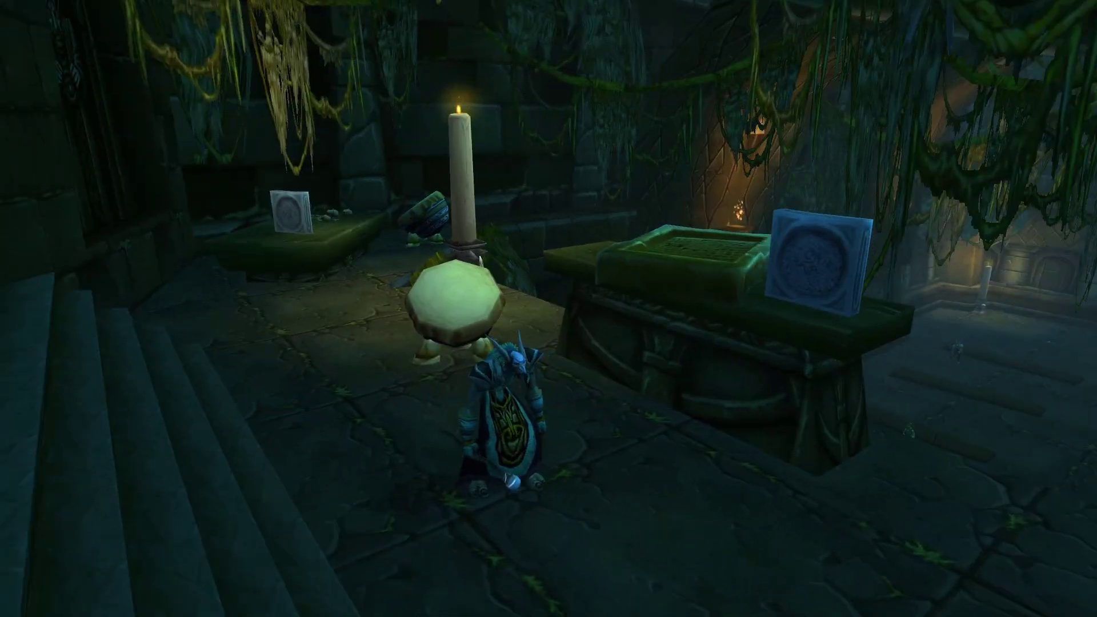
key("a")
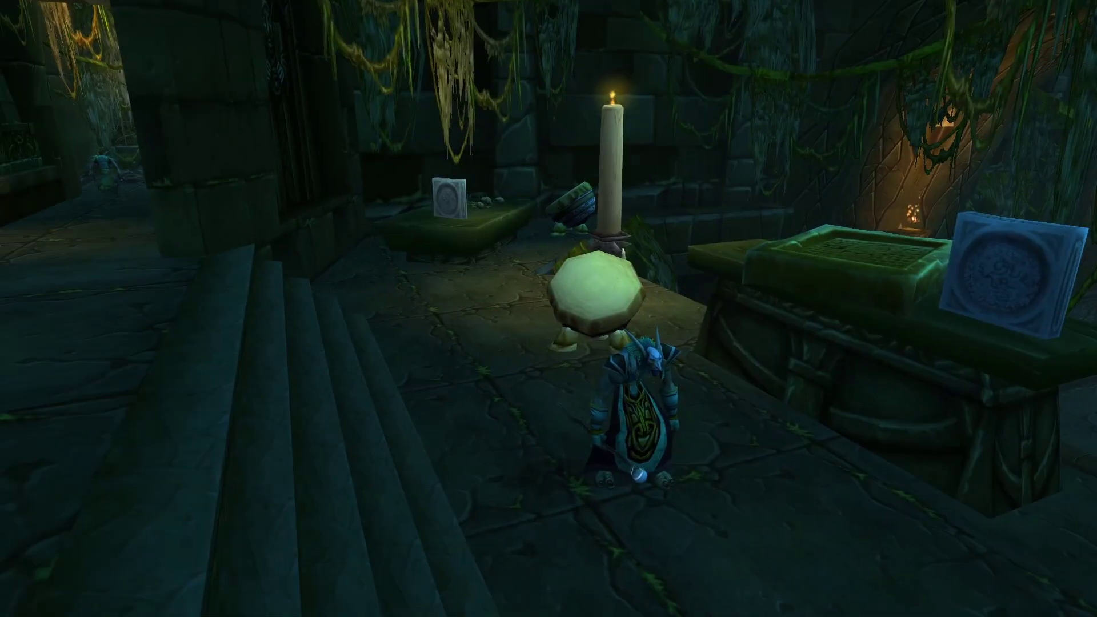
key("a")
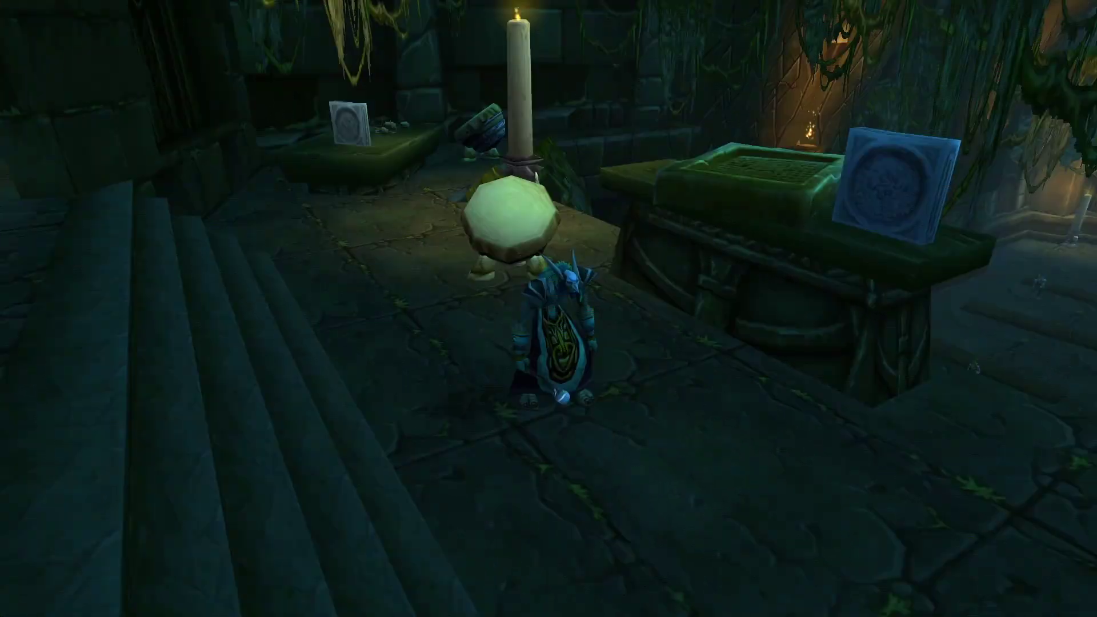